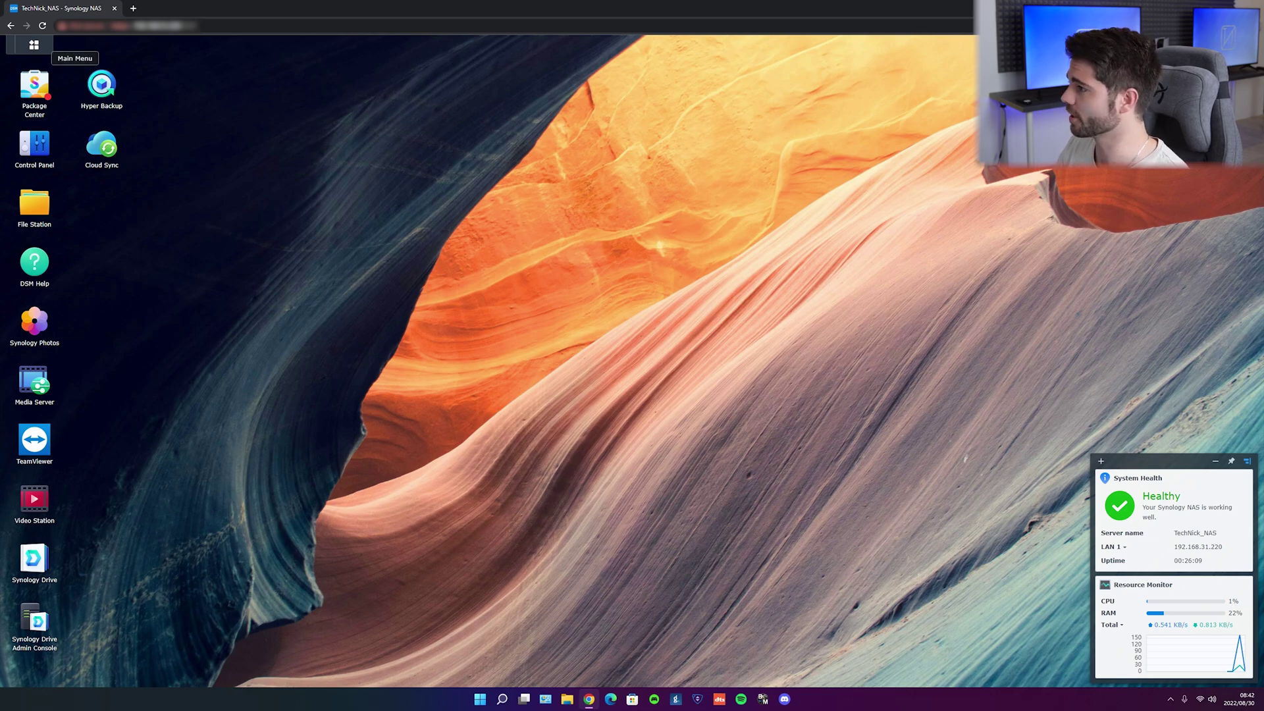
# Open Package Center and scroll through All Packages.
pyautogui.click(34, 44)
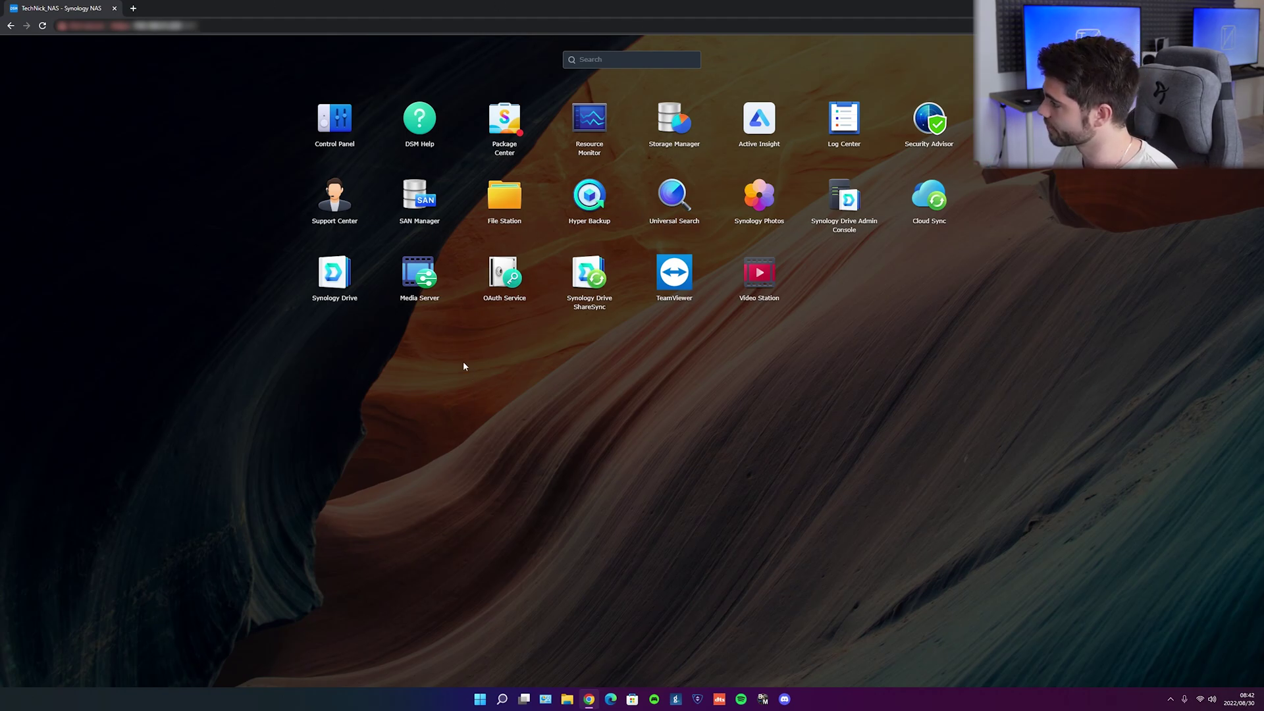
pyautogui.click(505, 122)
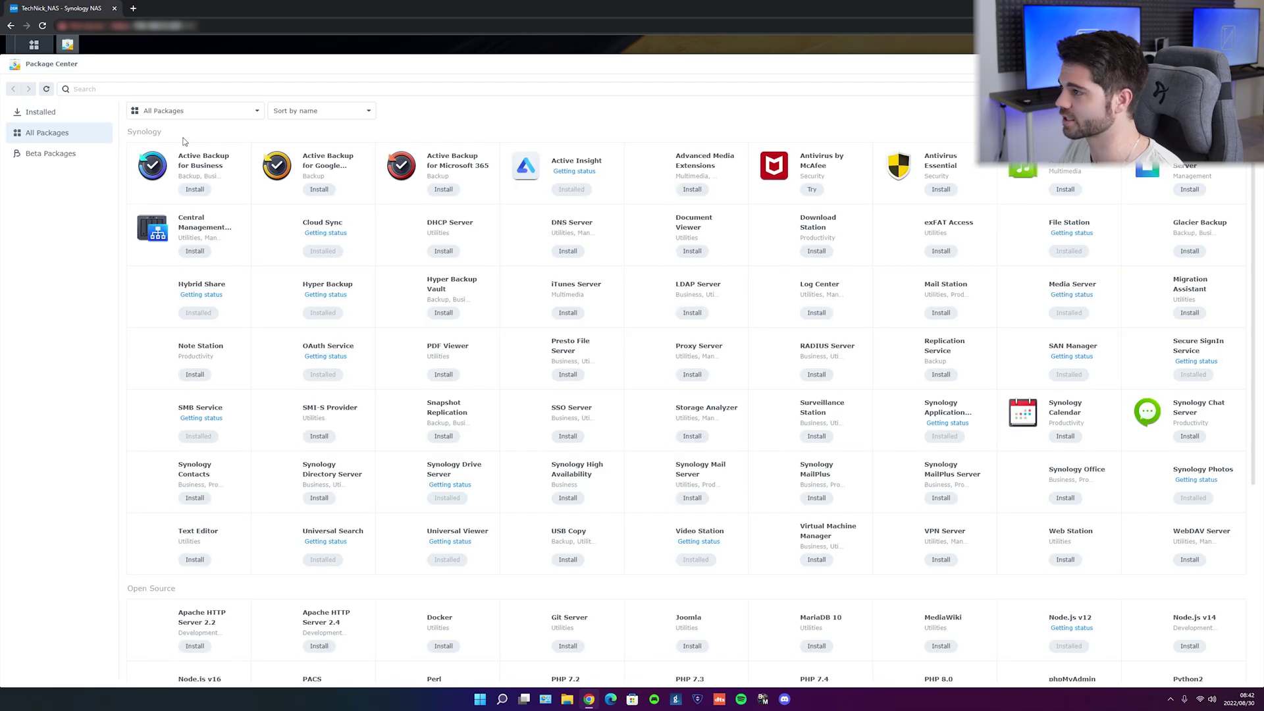
pyautogui.scroll(-5, 200, 357)
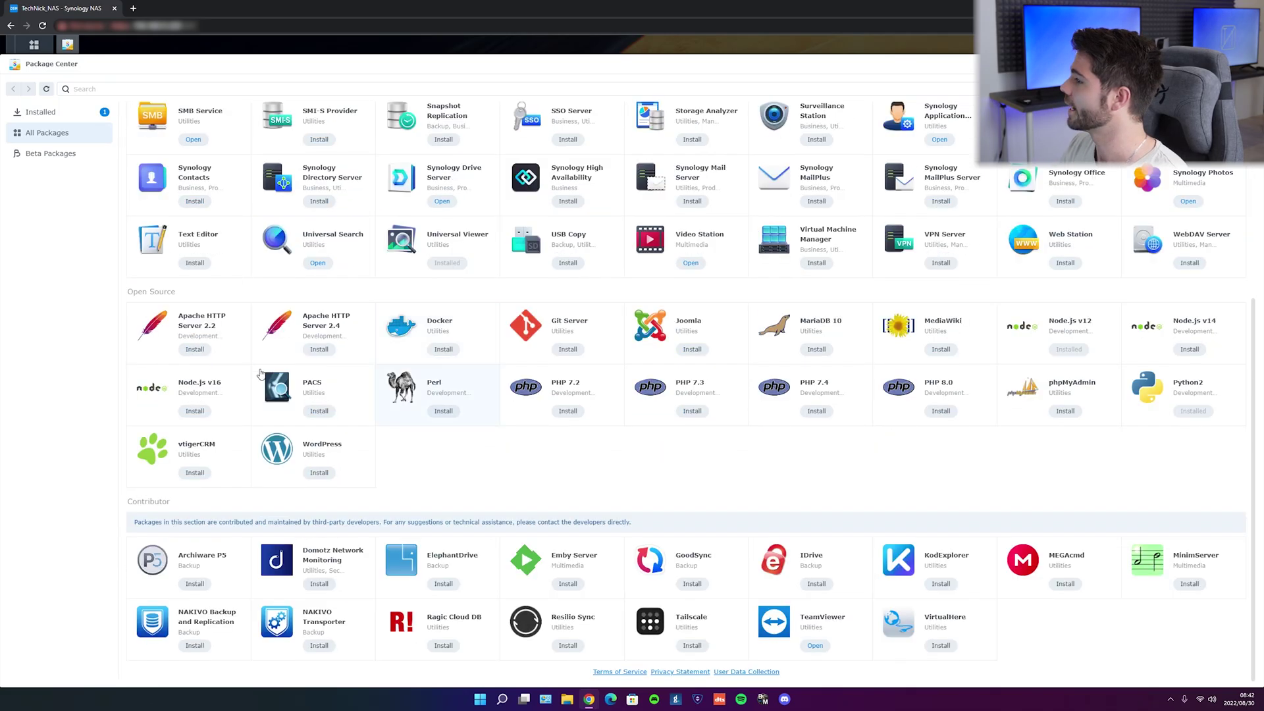
# Open Storage Manager's Overview and select Storage Pool 1.
pyautogui.click(34, 45)
pyautogui.click(674, 118)
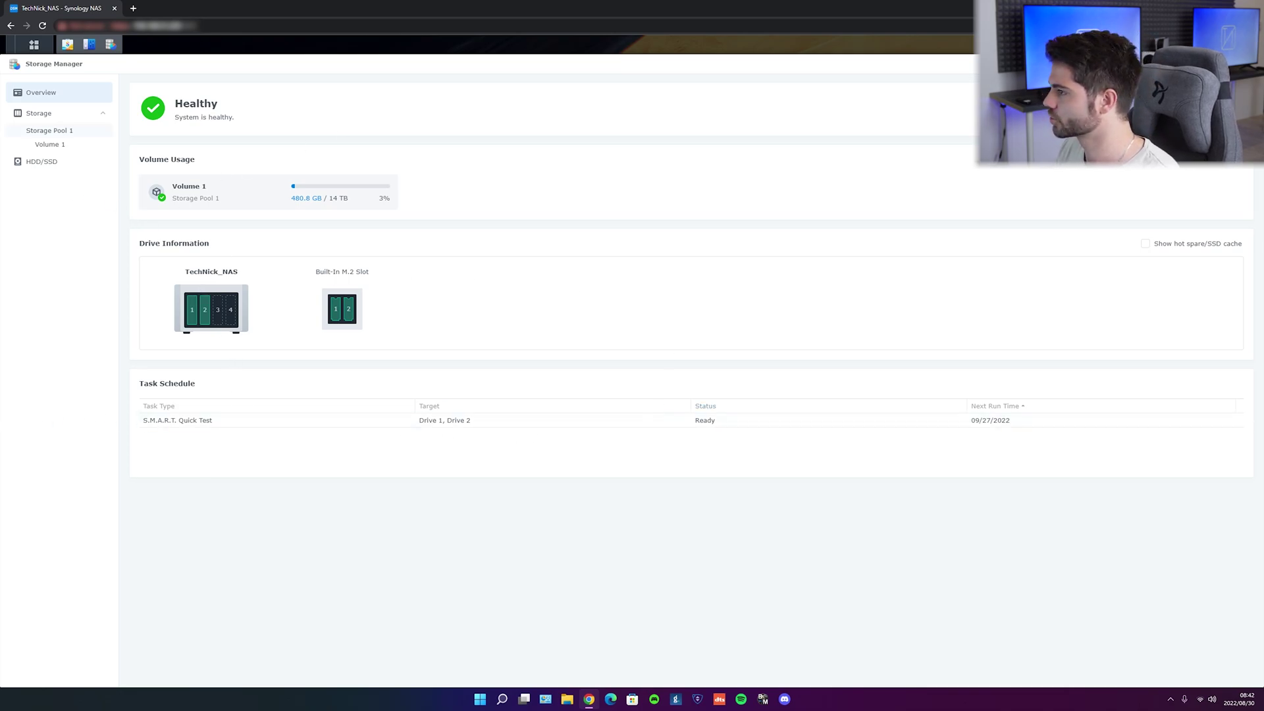
pyautogui.click(49, 131)
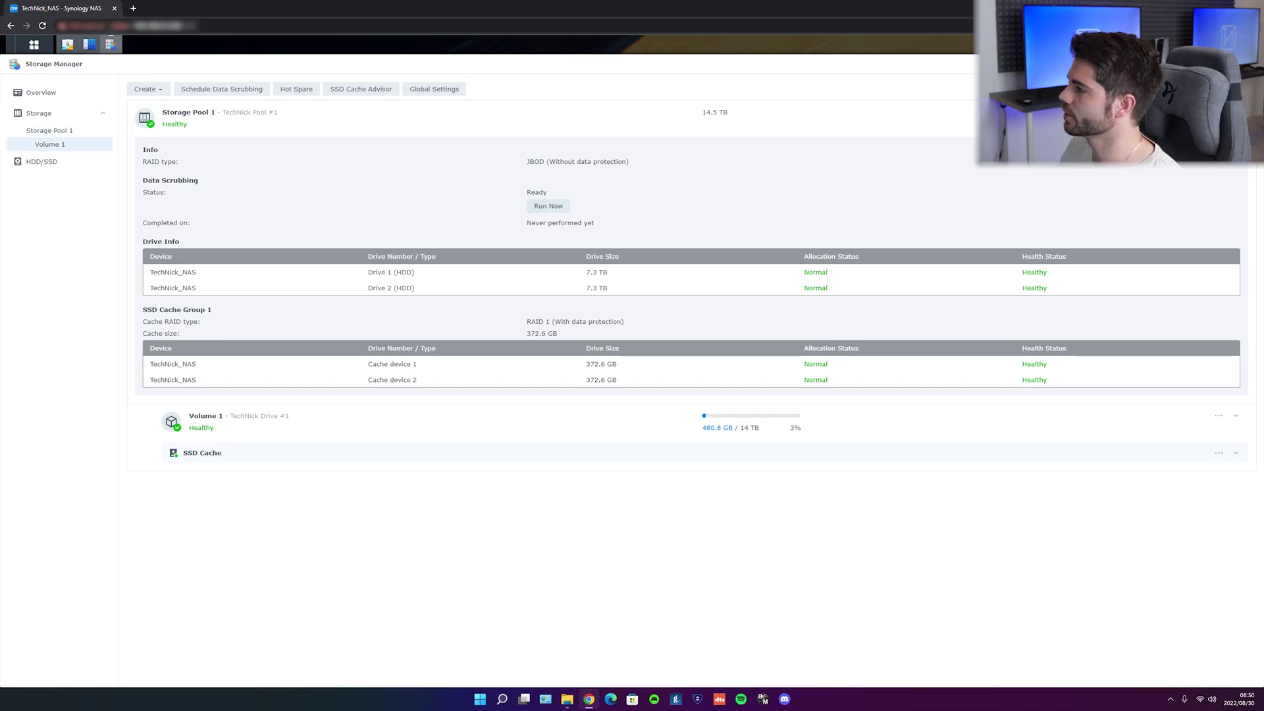
# Bring up the Main Menu app list to reach File Station.
pyautogui.click(33, 44)
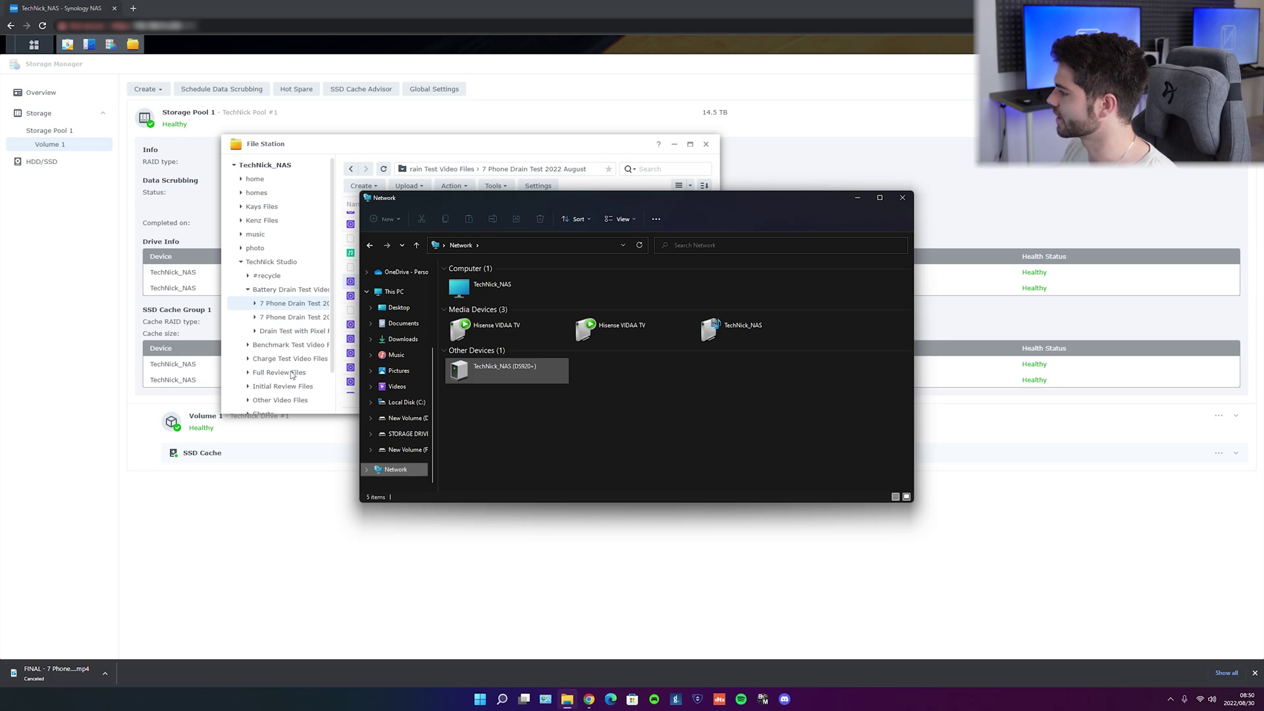
# Open TechNick_NAS > TechNick Studio > Battery Drain Test Video Files in File Explorer.
pyautogui.press('Up')
pyautogui.press('Up')
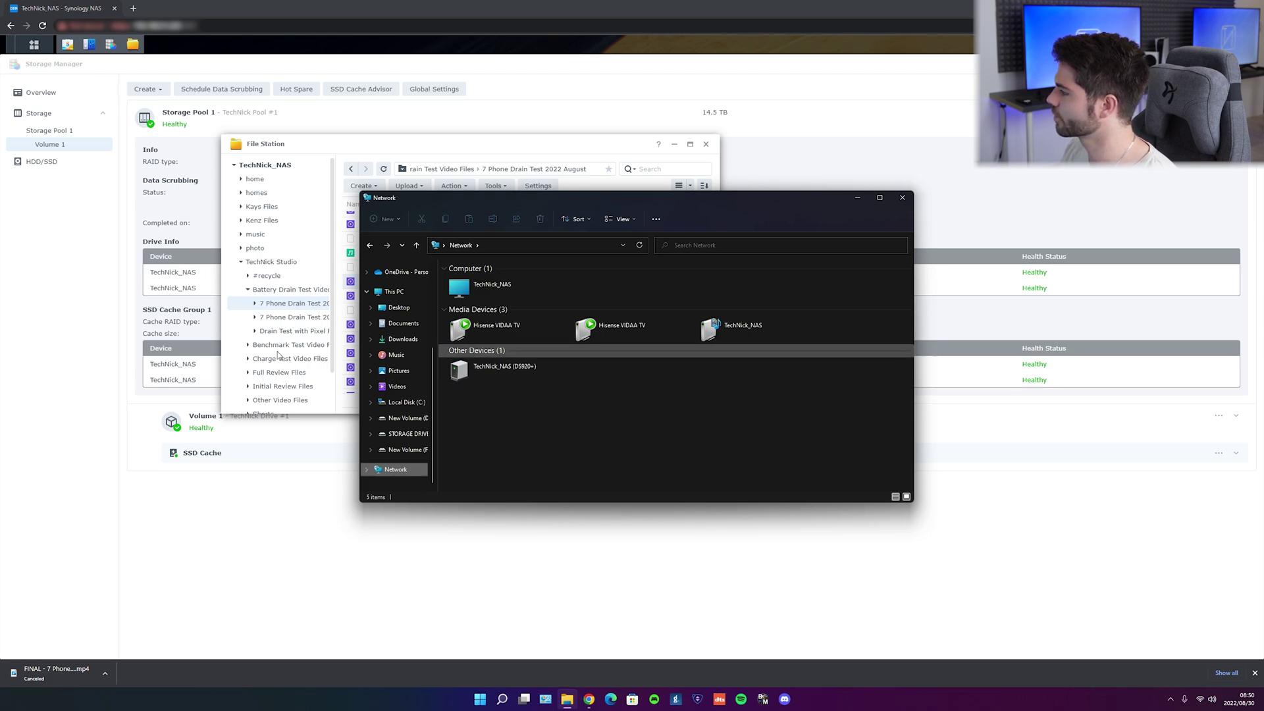
pyautogui.press('Return')
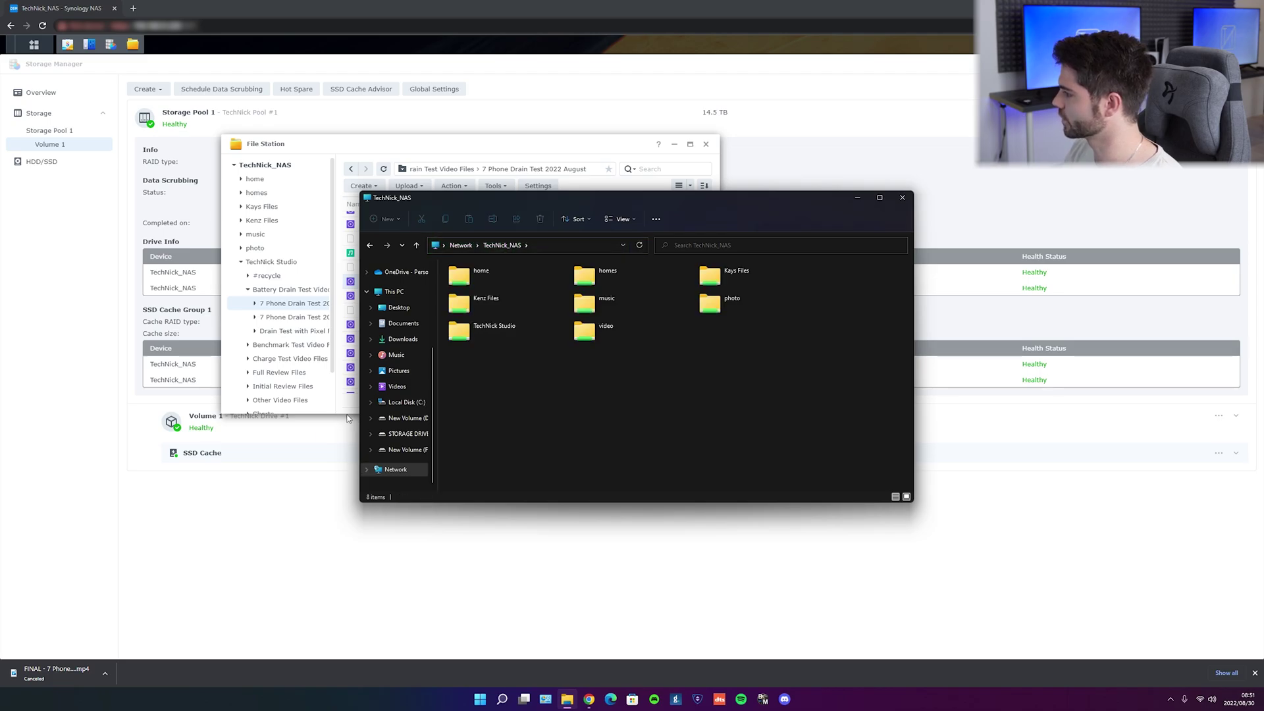
pyautogui.press('Return')
pyautogui.press('b')
pyautogui.press('Return')
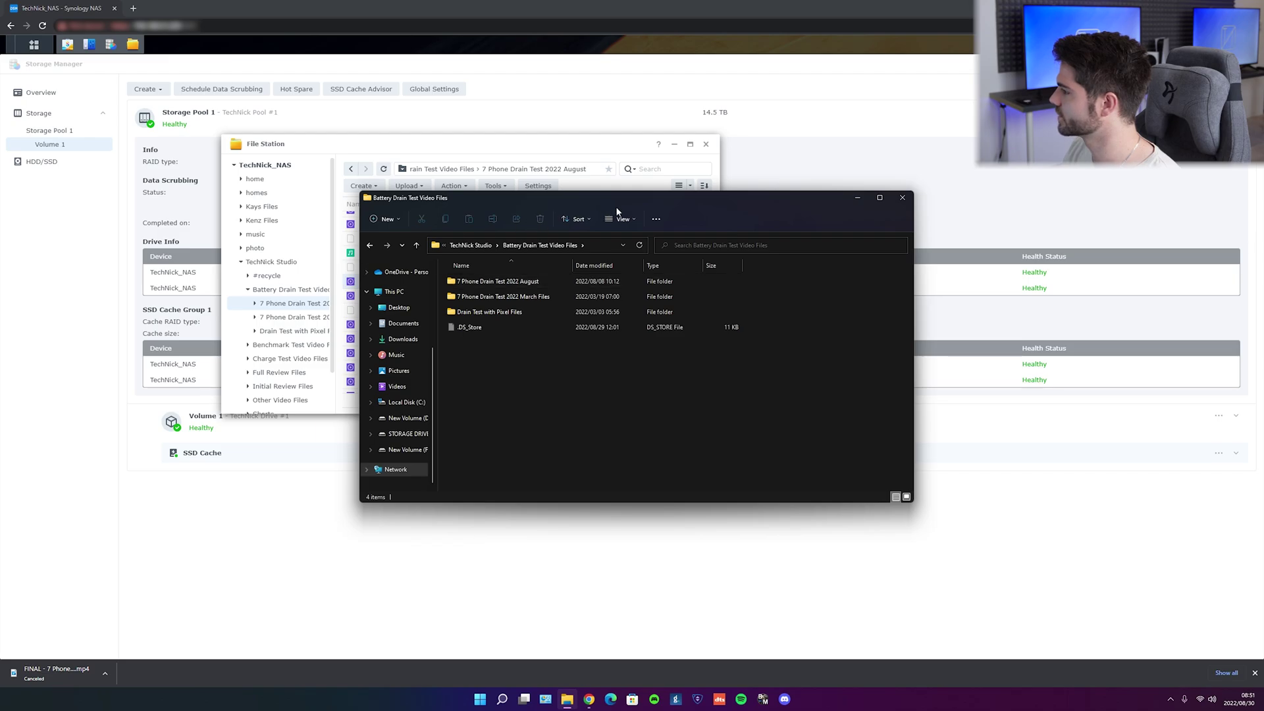
# Minimise the Chrome window to reveal the Explorer folder on the desktop.
pyautogui.press('super+z')
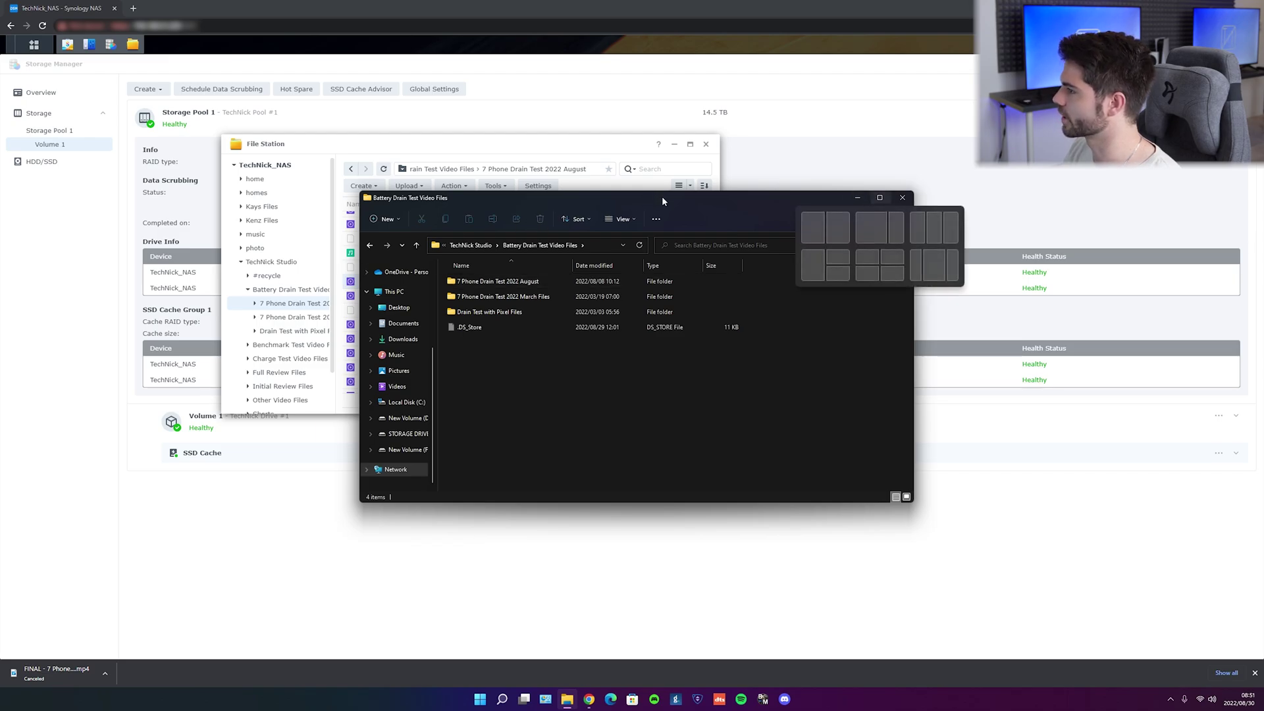
pyautogui.press('Escape')
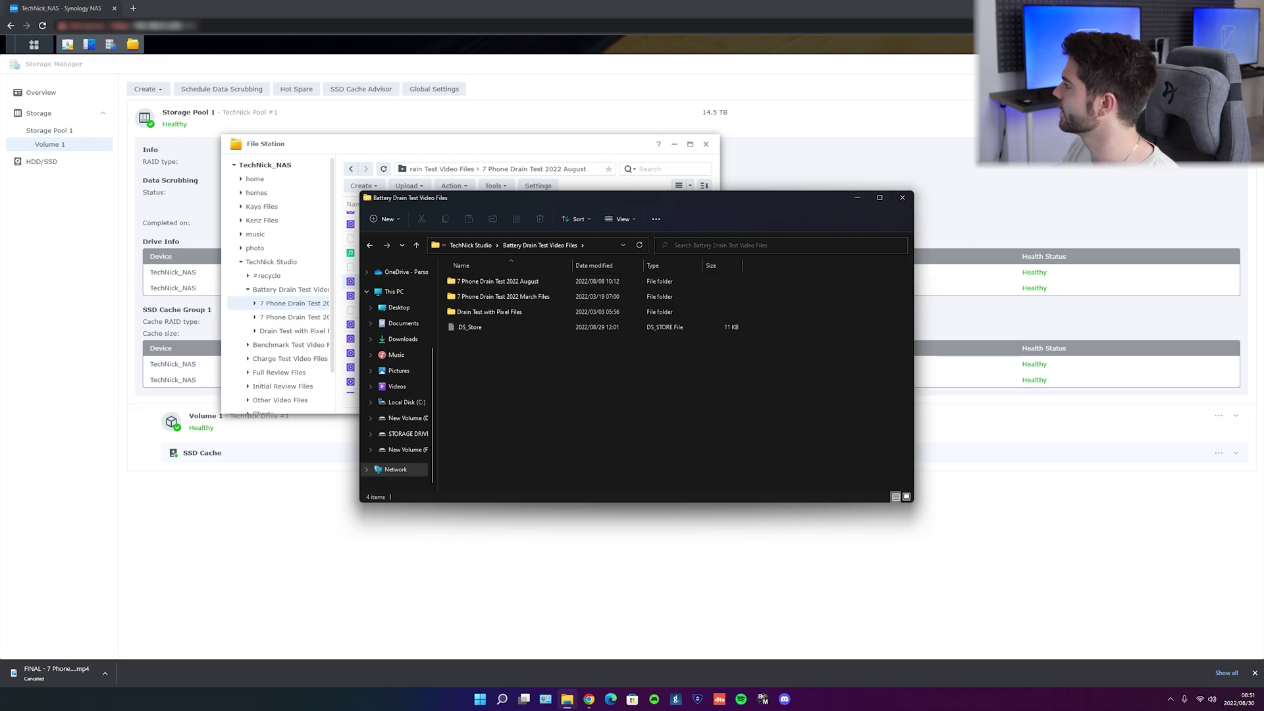
pyautogui.press('super+Home')
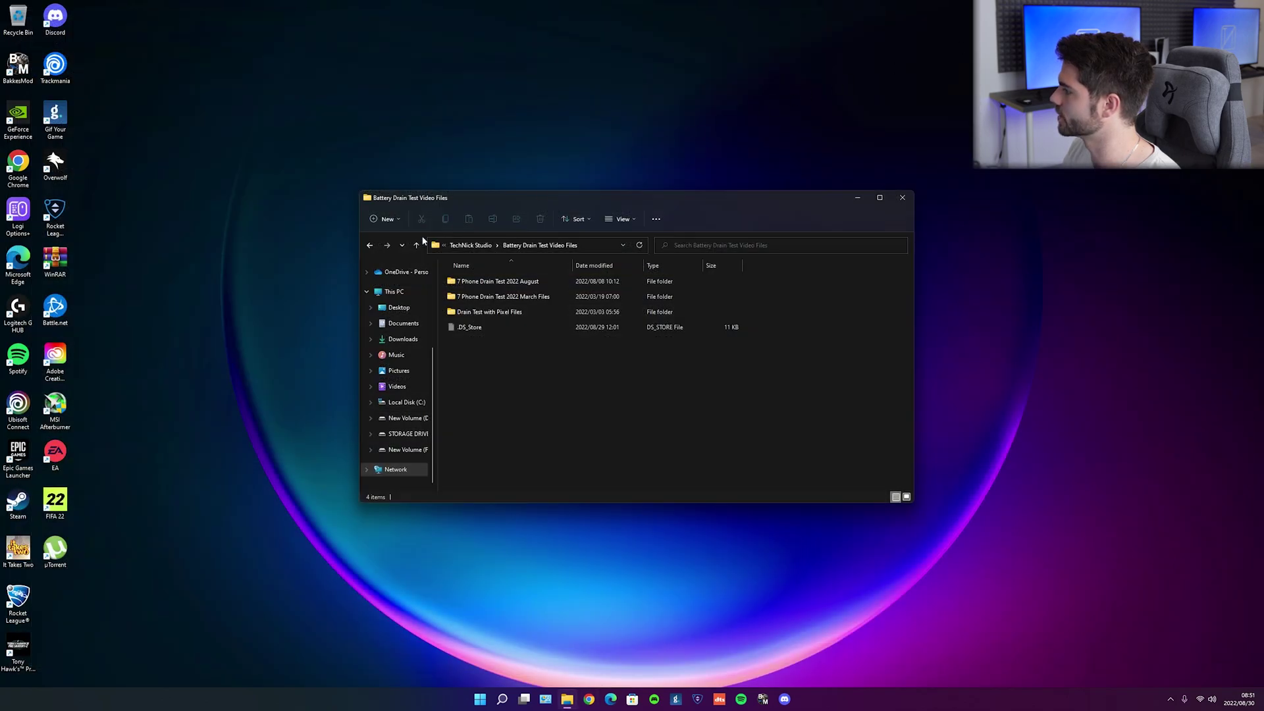
# Open 7 Phone Drain Test 2022 August and play the FINAL battery drain test video.
pyautogui.press('Down')
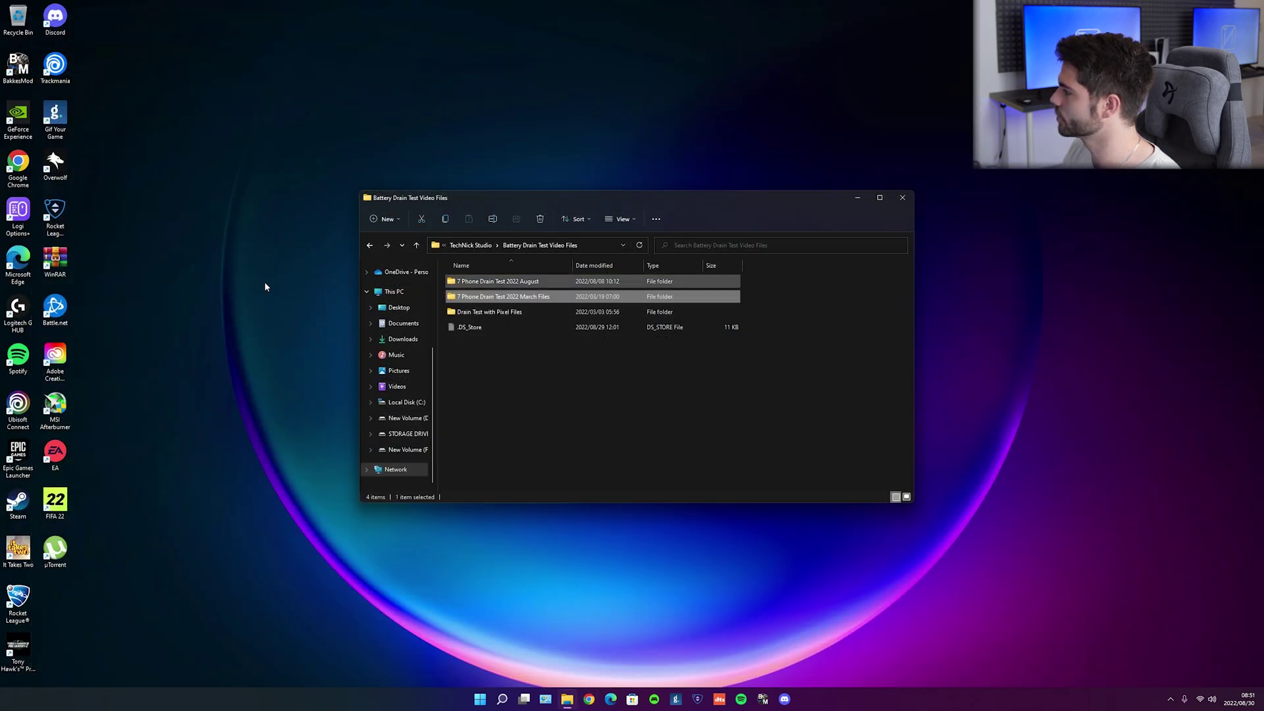
pyautogui.press('Return')
pyautogui.press('Down')
pyautogui.press('Down')
pyautogui.press('Down')
pyautogui.press('Down')
pyautogui.press('Down')
pyautogui.press('Down')
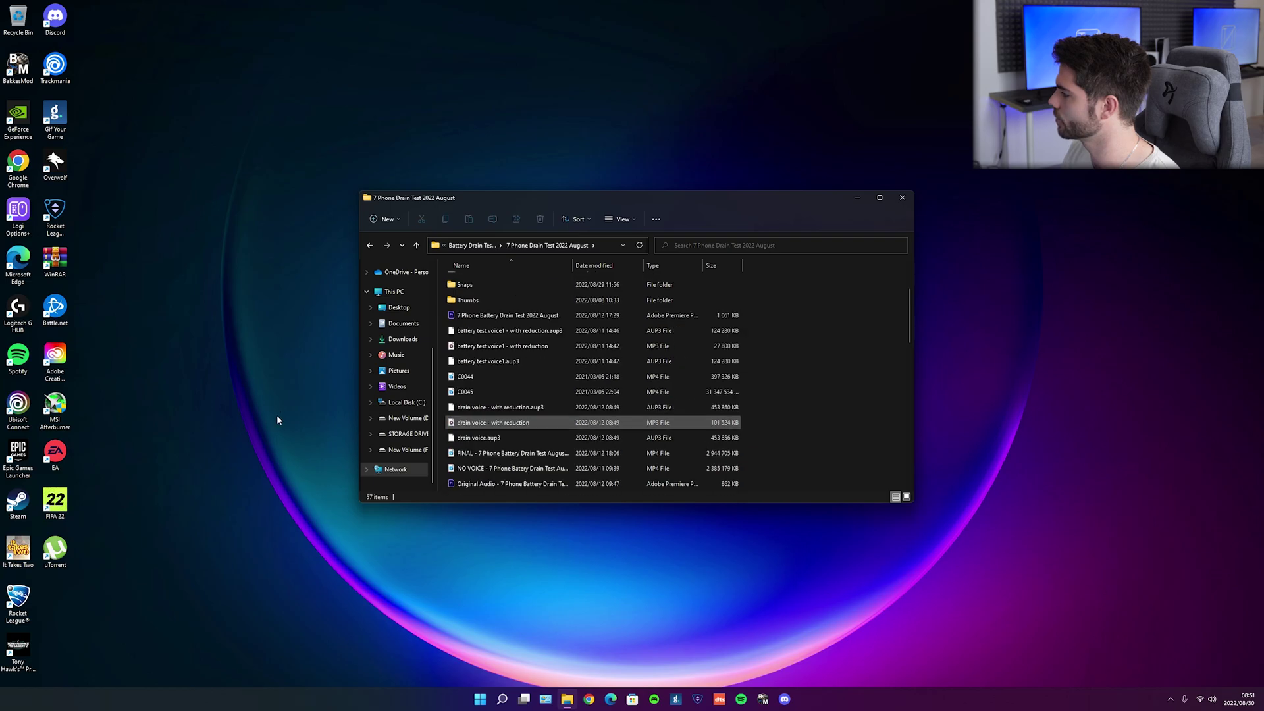
pyautogui.press('Up')
pyautogui.press('Up')
pyautogui.press('Up')
pyautogui.press('Up')
pyautogui.press('Down')
pyautogui.press('Down')
pyautogui.press('Down')
pyautogui.press('Down')
pyautogui.press('Down')
pyautogui.press('Down')
pyautogui.press('Down')
pyautogui.press('Down')
pyautogui.press('Down')
pyautogui.press('Down')
pyautogui.press('Down')
pyautogui.press('Down')
pyautogui.press('Down')
pyautogui.press('Down')
pyautogui.press('Down')
pyautogui.press('Down')
pyautogui.press('Down')
pyautogui.press('Down')
pyautogui.press('Down')
pyautogui.press('Down')
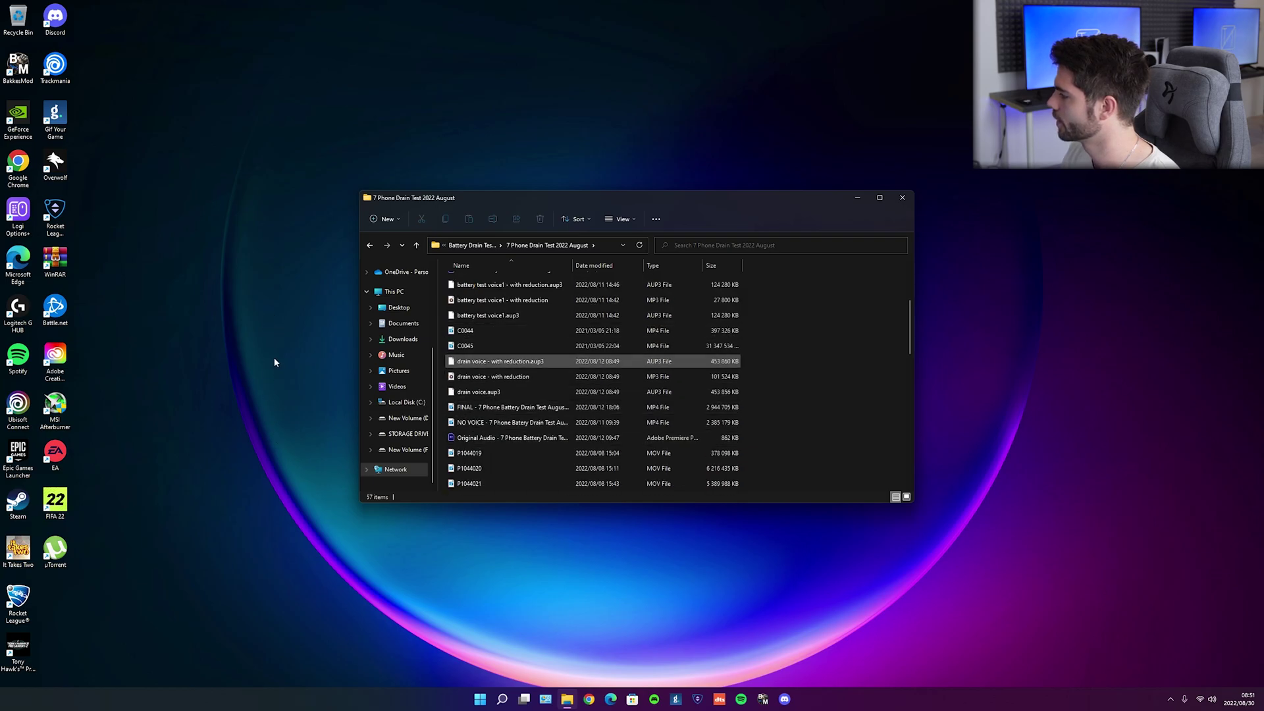
pyautogui.press('Up')
pyautogui.press('Up')
pyautogui.press('Up')
pyautogui.press('Up')
pyautogui.press('Up')
pyautogui.press('Up')
pyautogui.press('Up')
pyautogui.press('Up')
pyautogui.press('Up')
pyautogui.press('Up')
pyautogui.press('Up')
pyautogui.press('Up')
pyautogui.press('Up')
pyautogui.press('Up')
pyautogui.press('Up')
pyautogui.press('Up')
pyautogui.press('Up')
pyautogui.press('Up')
pyautogui.press('Up')
pyautogui.press('Up')
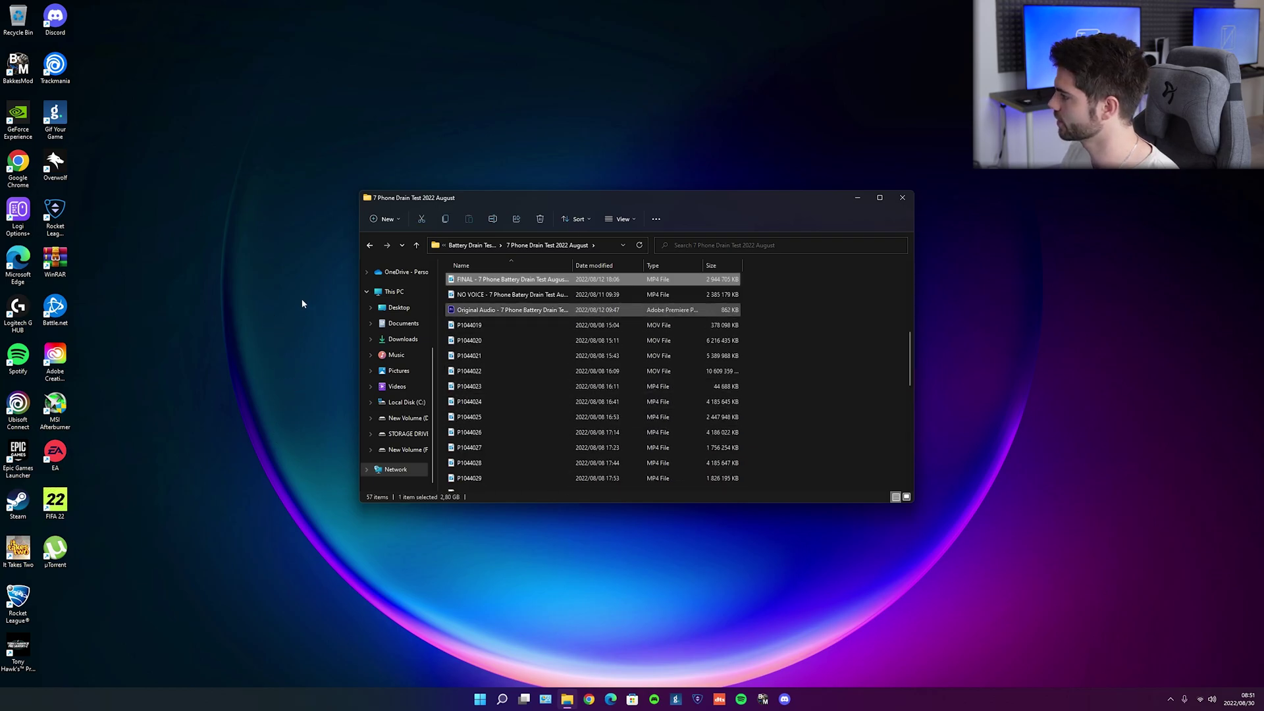
pyautogui.press('Return')
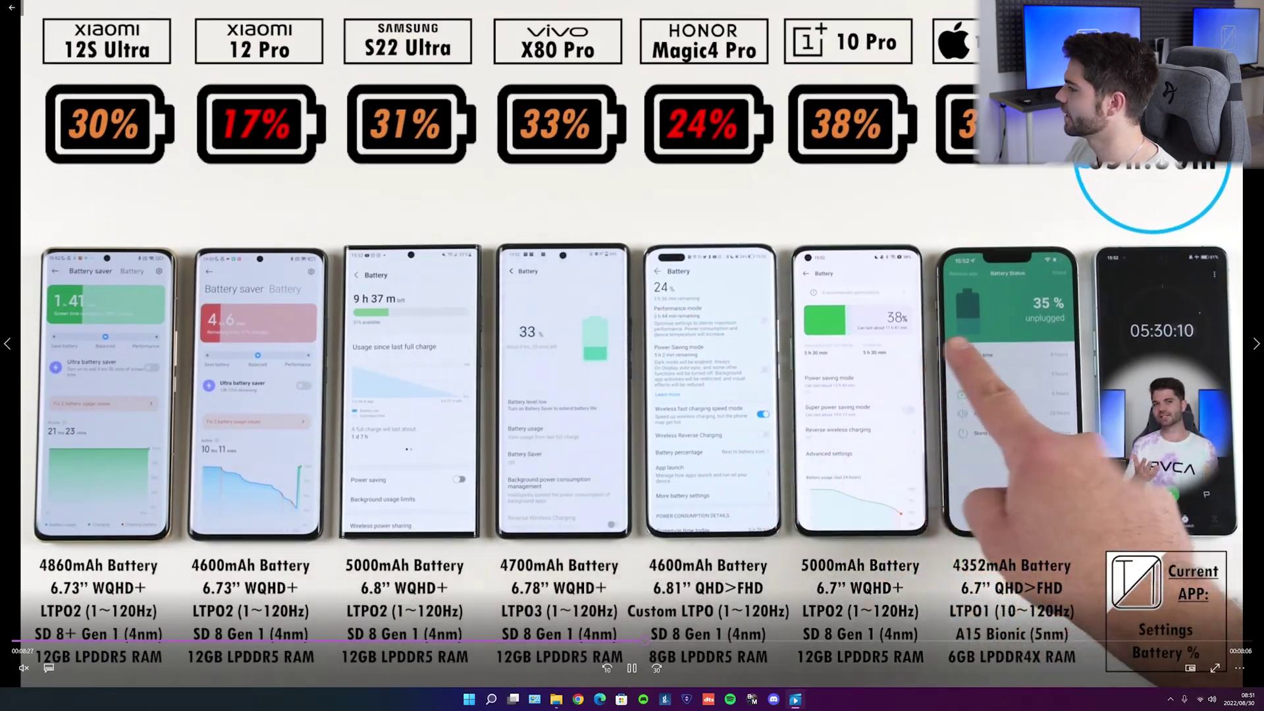
# Close the video player and select the 7 Phone Battery Drain Test 2022 August project.
pyautogui.hotkey('alt', 'F4')
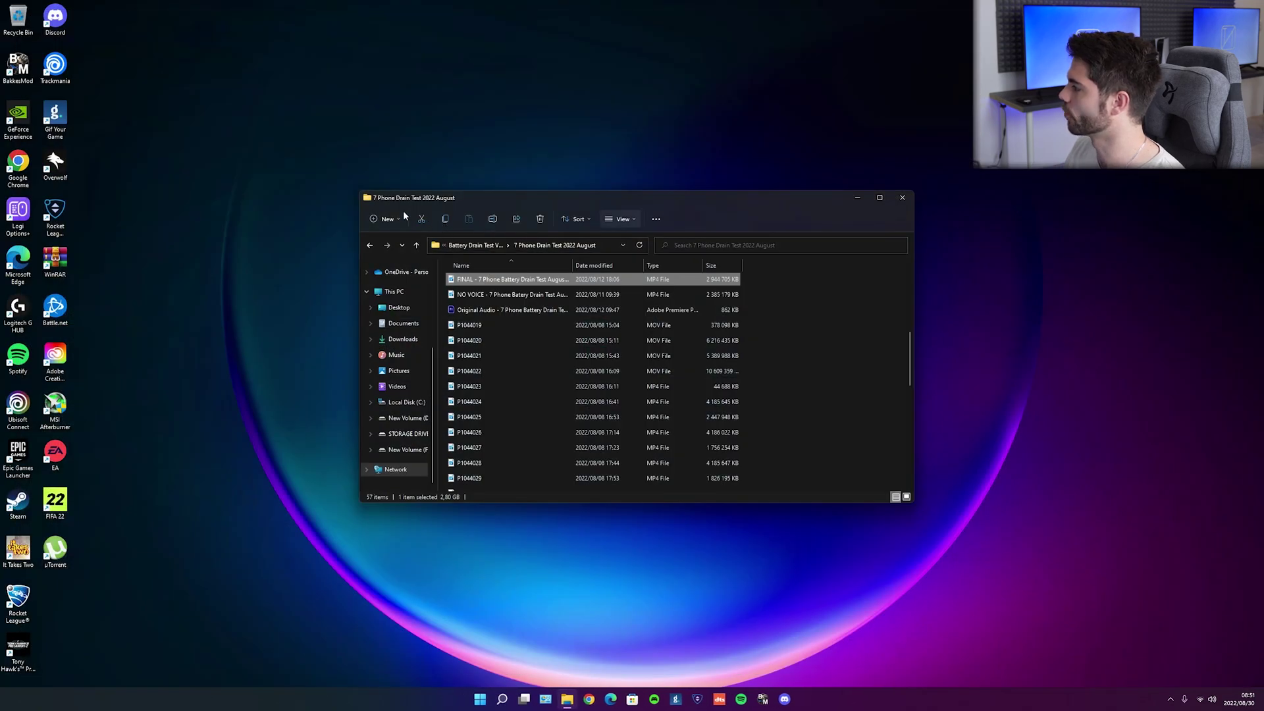
pyautogui.click(600, 344)
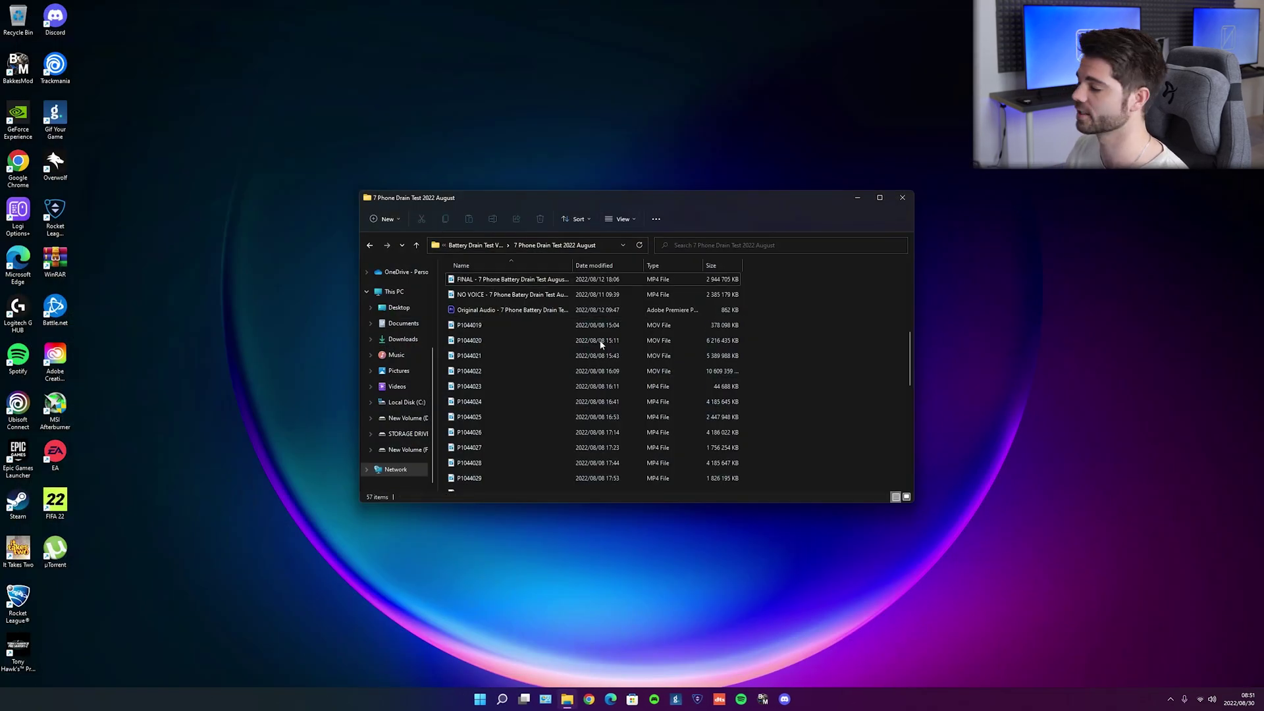
pyautogui.scroll(6, 552, 414)
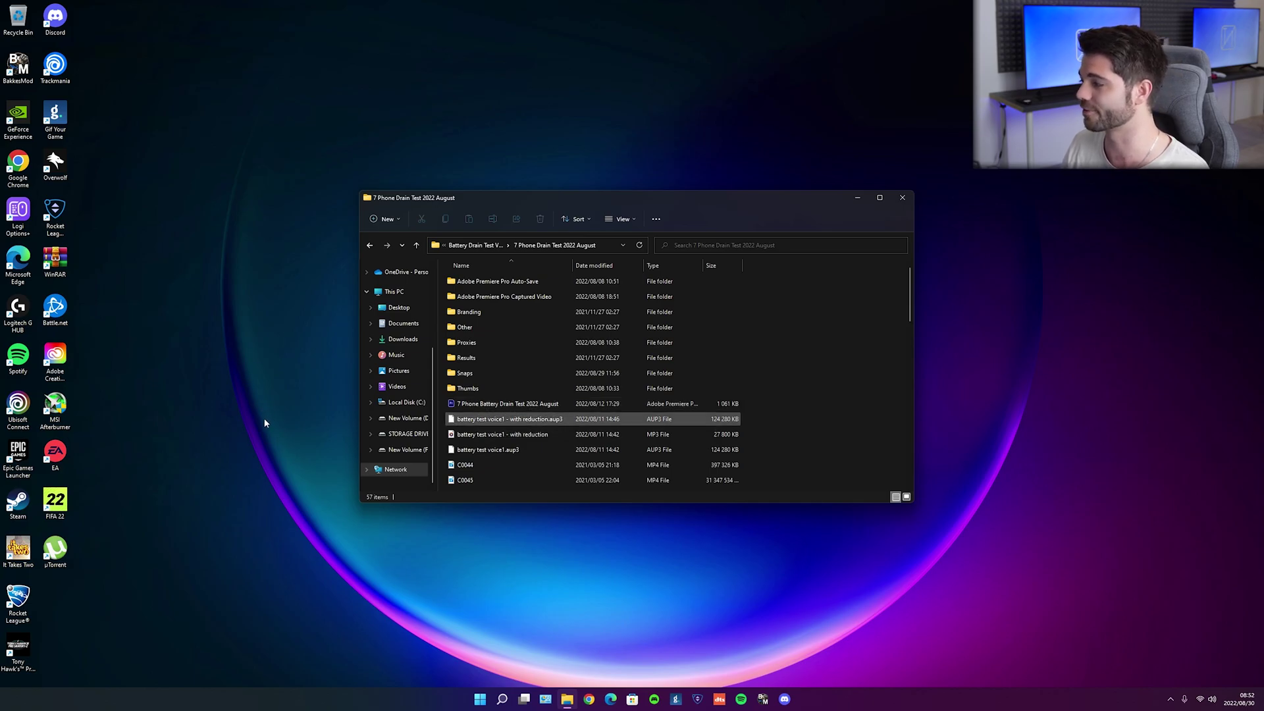
pyautogui.click(481, 419)
pyautogui.click(488, 404)
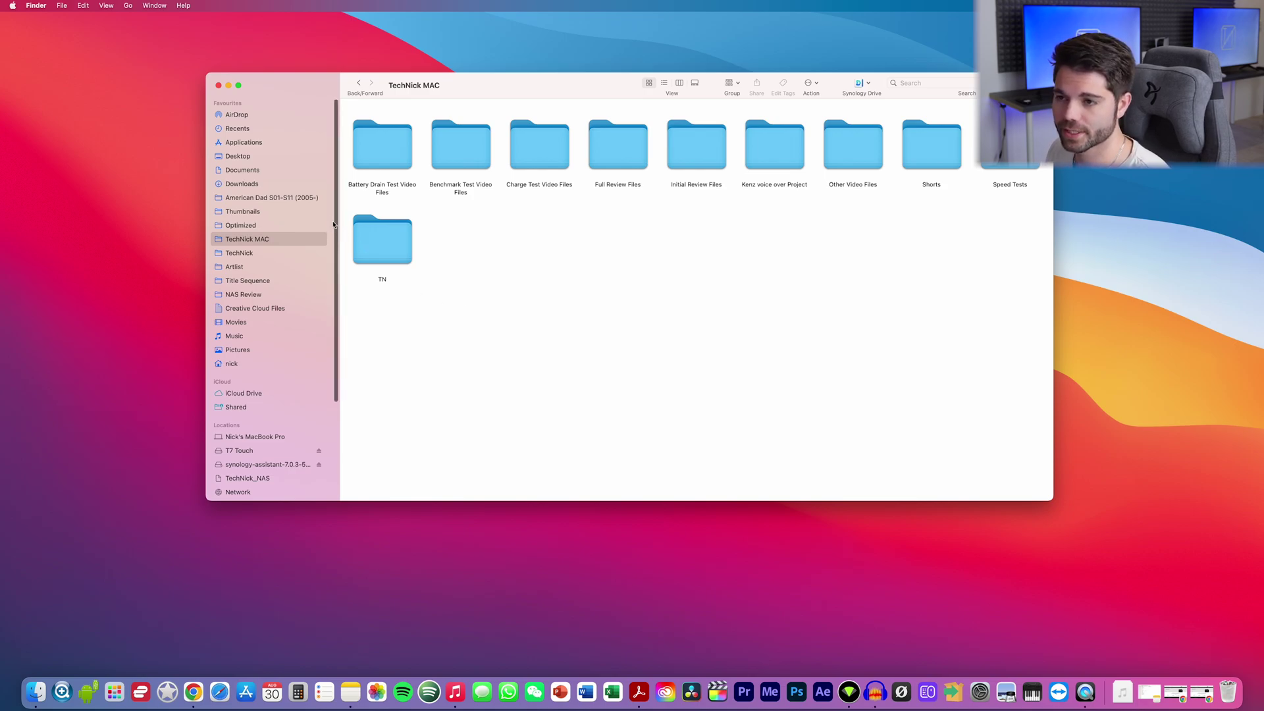
# In Finder, browse TechNick Studio > Battery Drain Test Video Files > 7 Phone Drain Test 2022 August and play the FINAL mp4.
pyautogui.moveTo(335, 300); pyautogui.dragTo(333, 355)
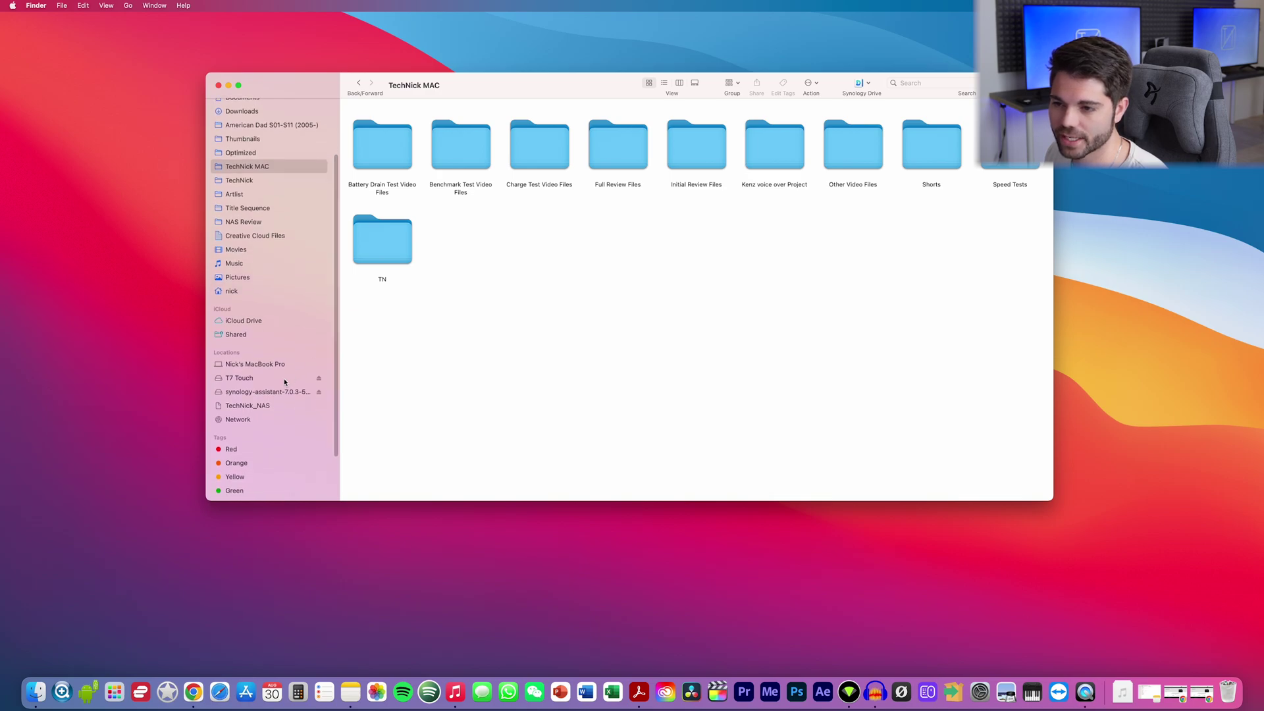
pyautogui.click(238, 407)
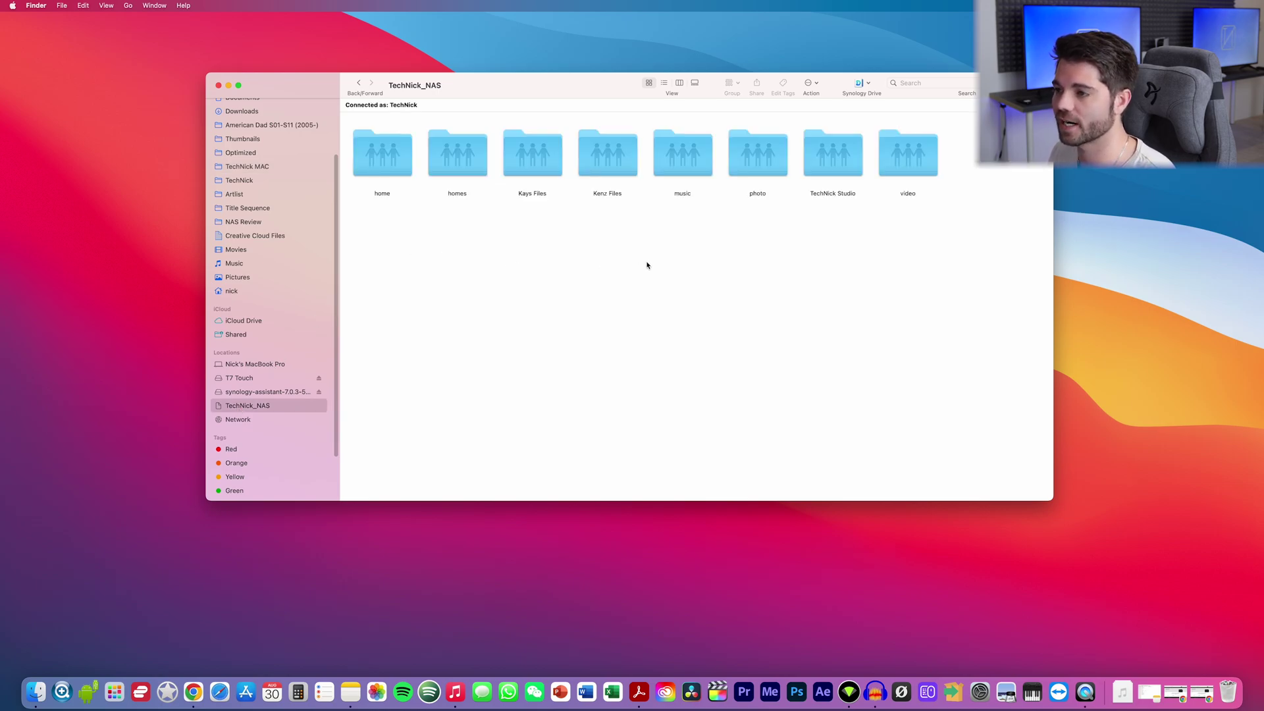
pyautogui.doubleClick(824, 154)
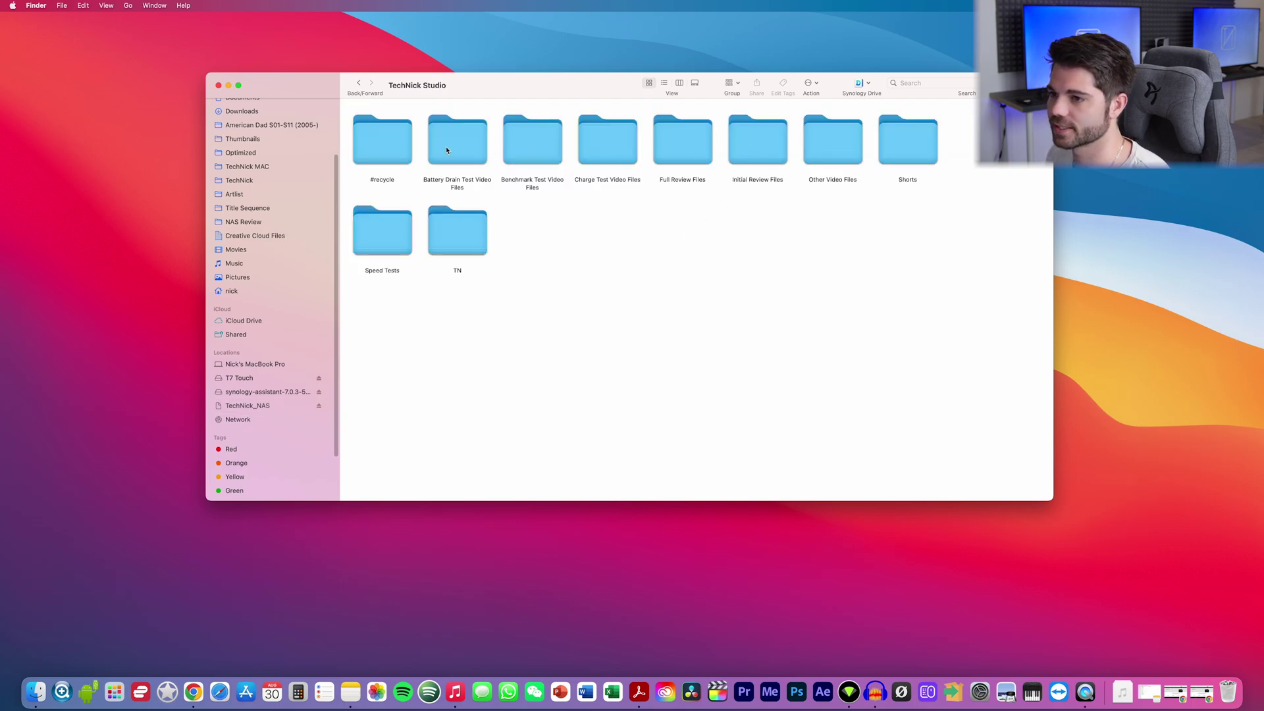
pyautogui.doubleClick(446, 150)
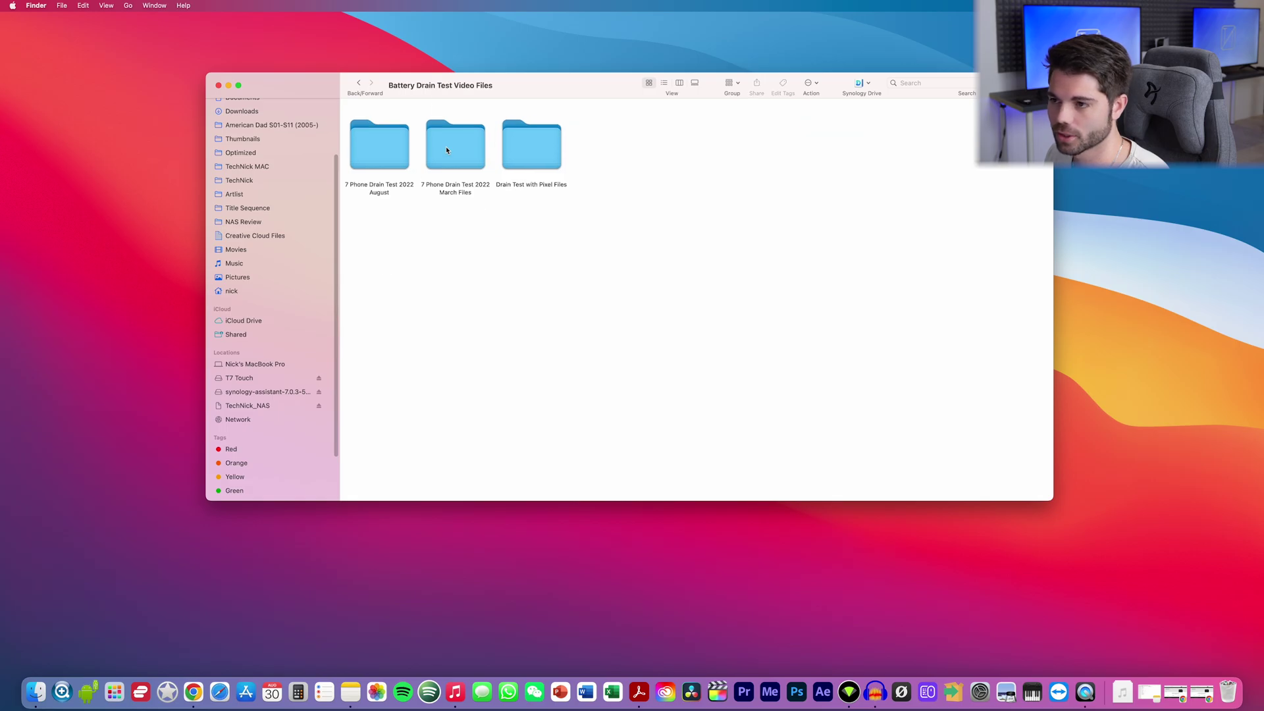
pyautogui.doubleClick(396, 154)
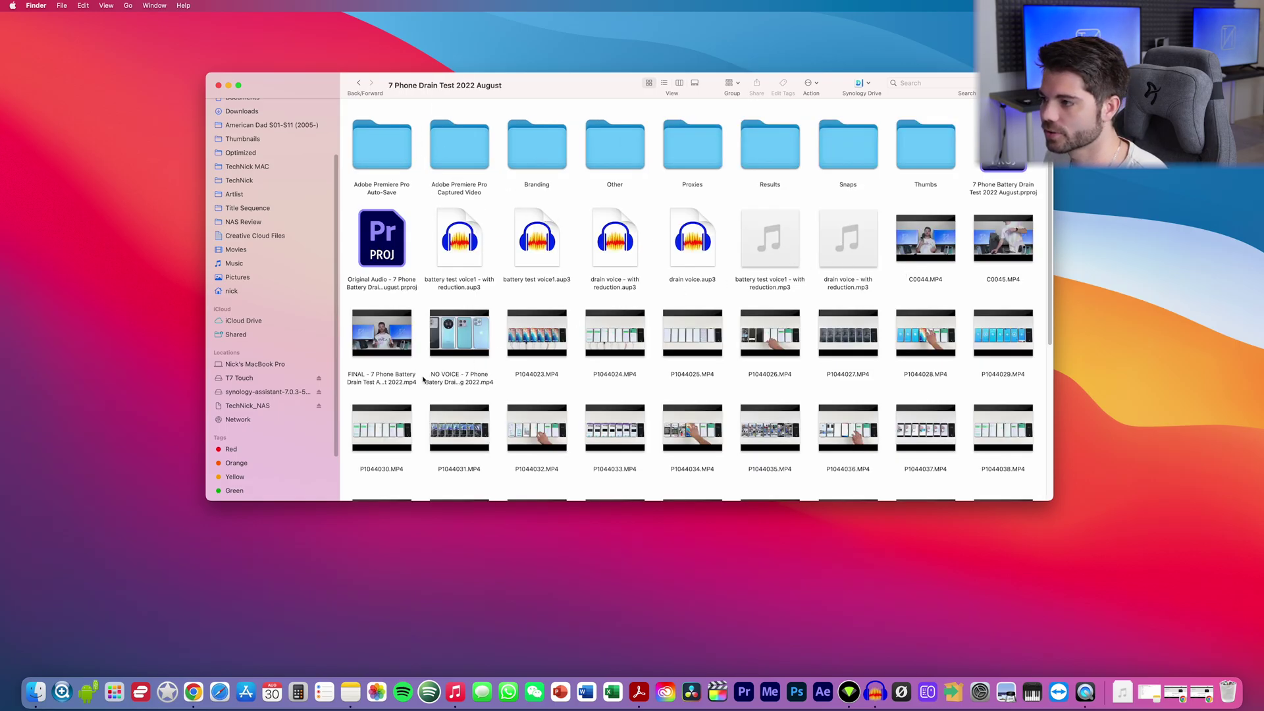
pyautogui.doubleClick(365, 350)
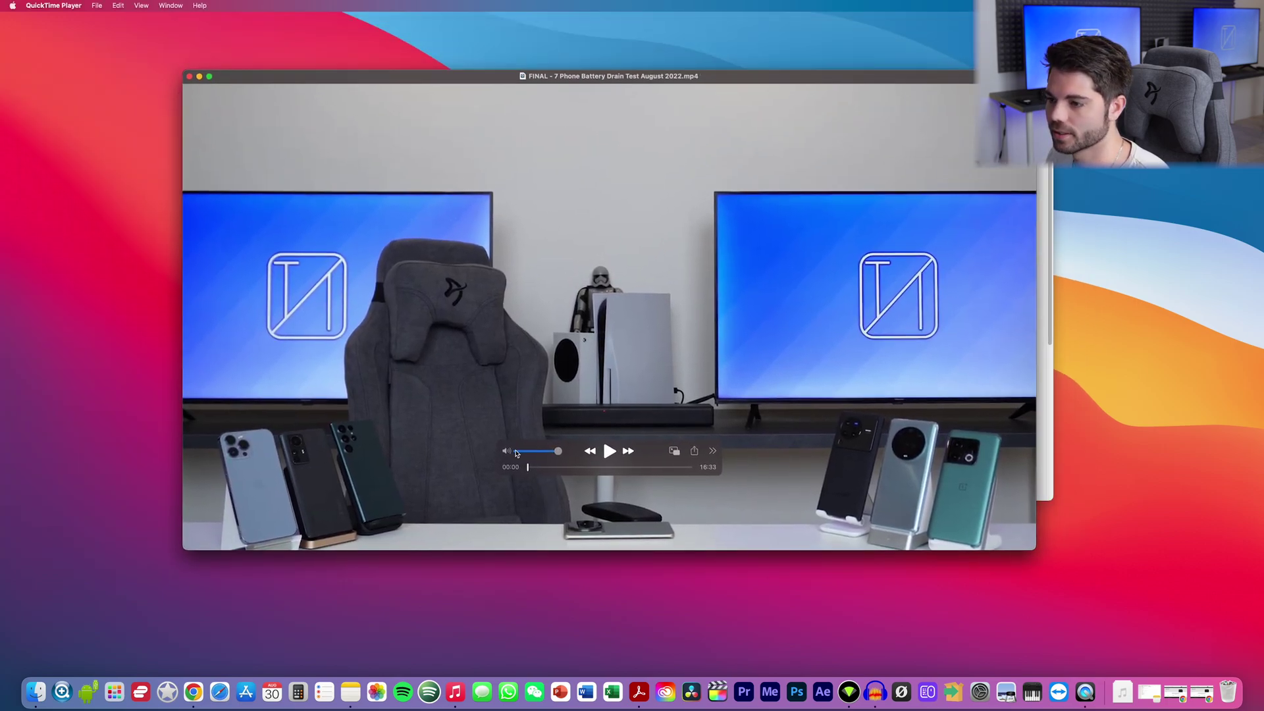
# Mute the video, skip to the three-hour battery table near 06:07, minimise QuickTime, then launch Hyper Backup.
pyautogui.click(517, 451)
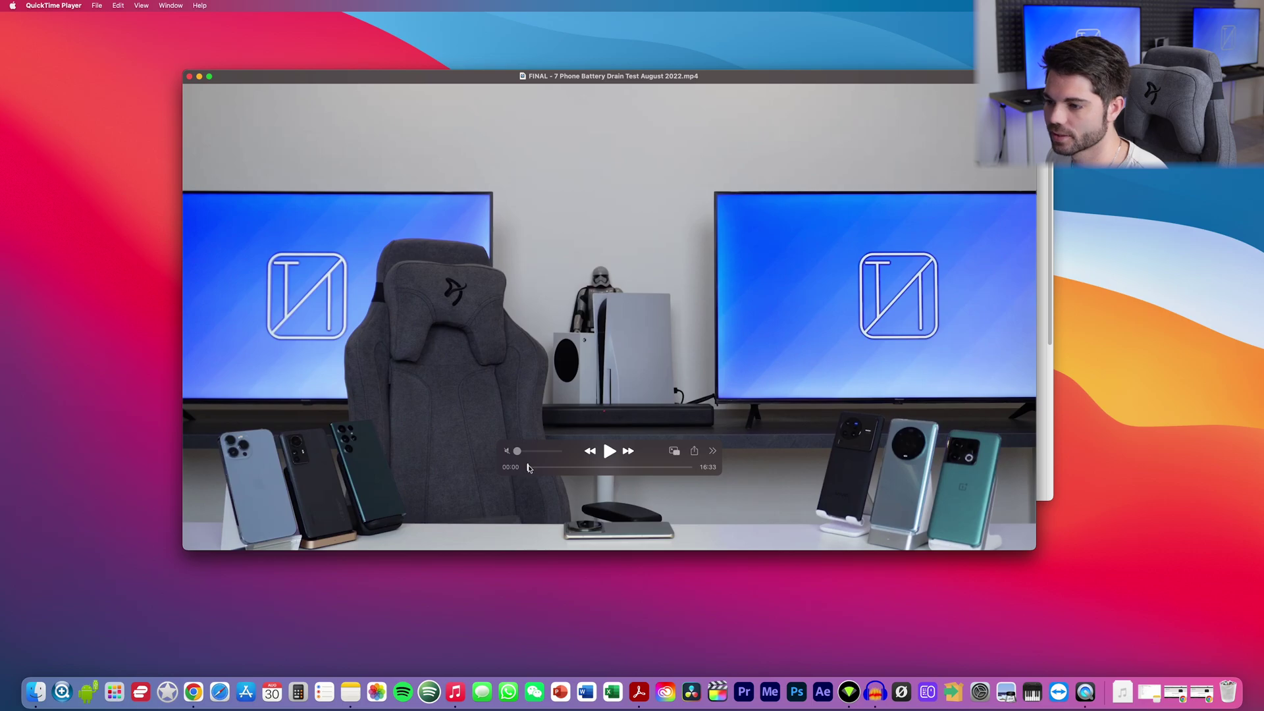
pyautogui.moveTo(529, 468); pyautogui.dragTo(588, 468)
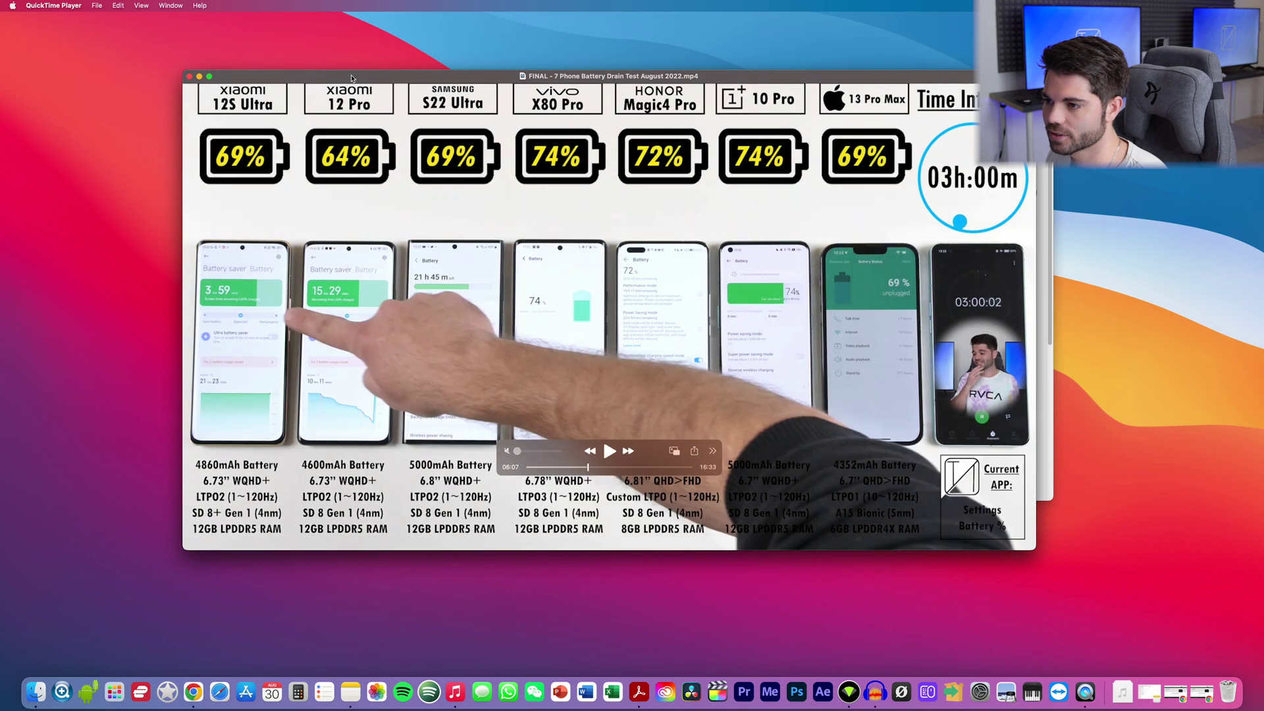
pyautogui.click(199, 77)
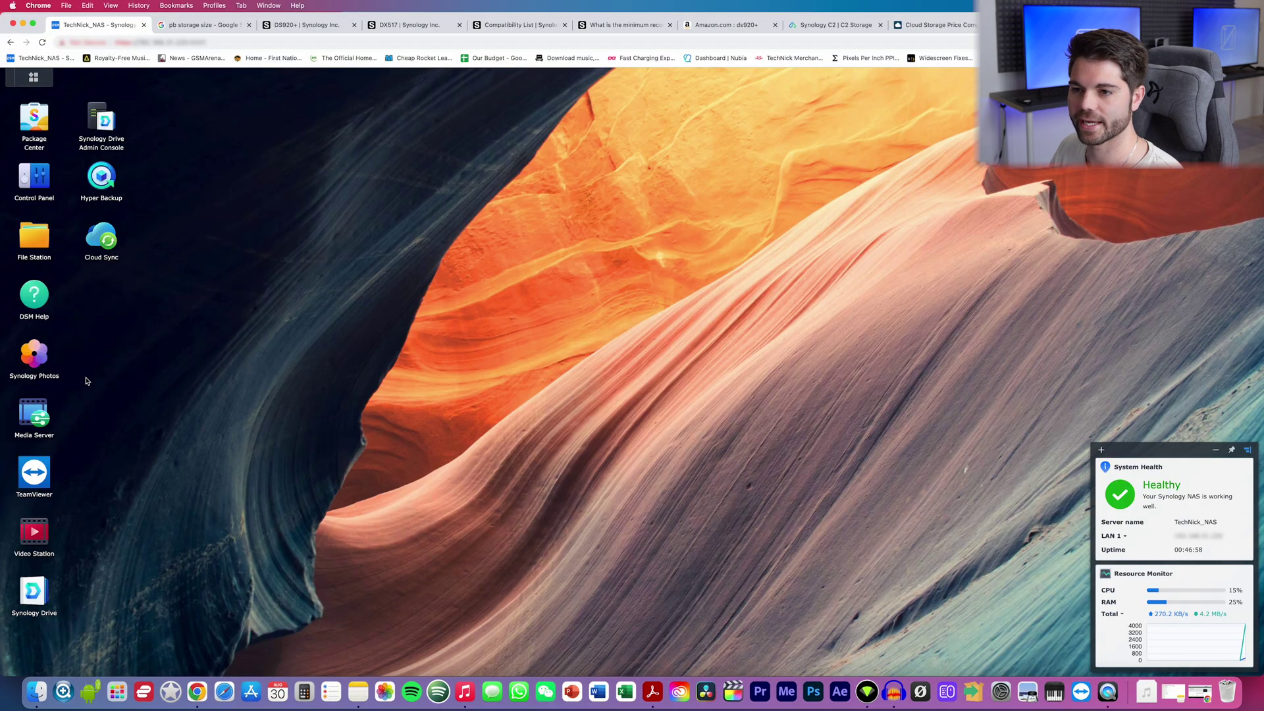
pyautogui.click(101, 172)
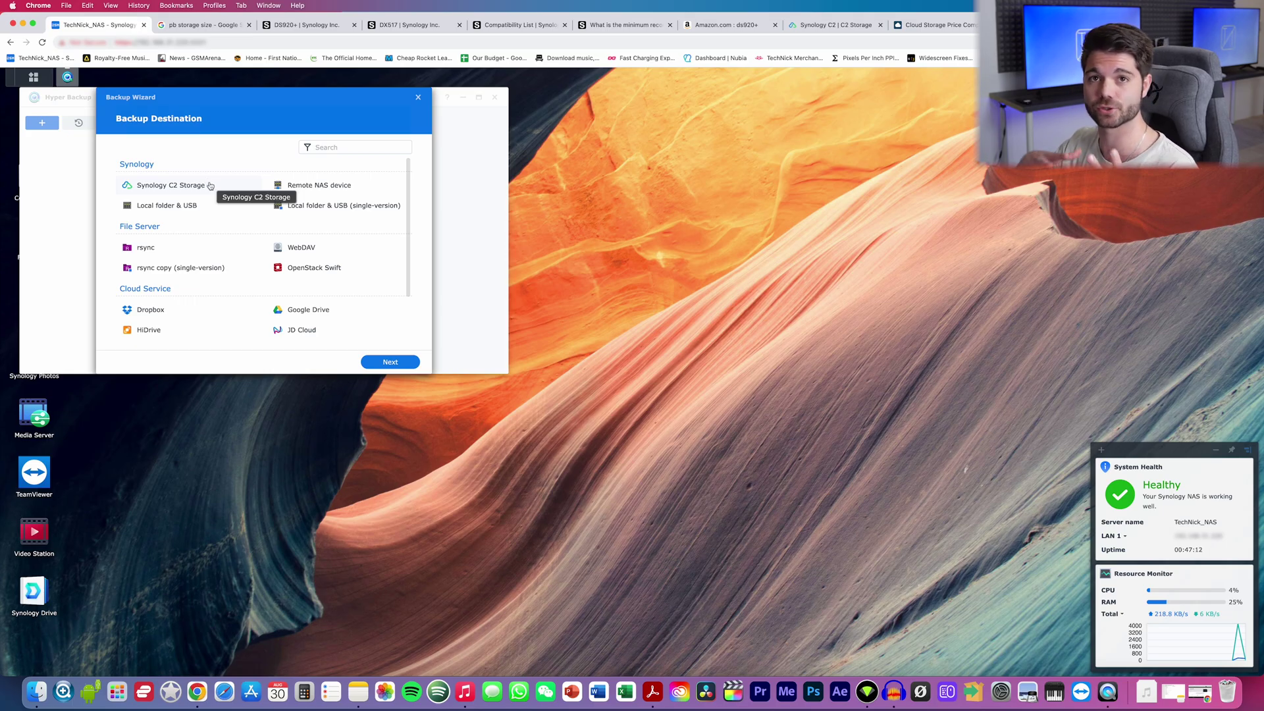
# Choose Synology C2 Storage as the Hyper Backup destination and continue the wizard.
pyautogui.scroll(-1, 214, 323)
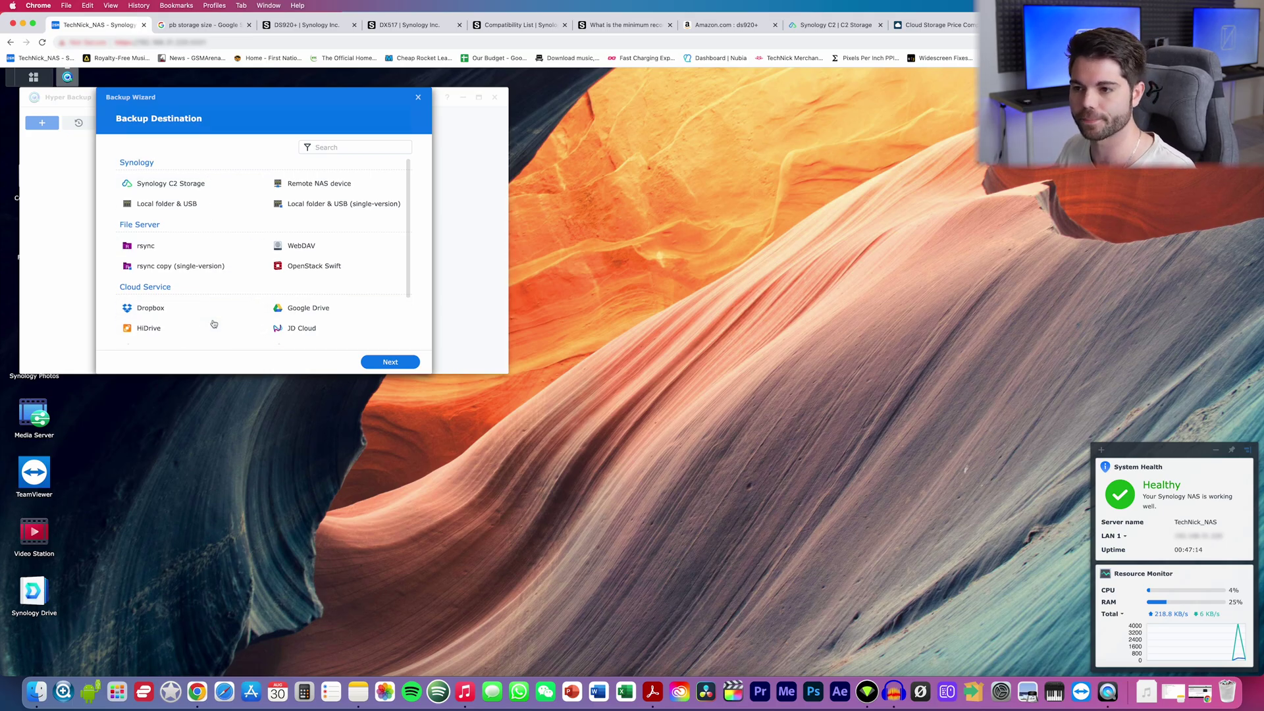
pyautogui.scroll(1, 214, 323)
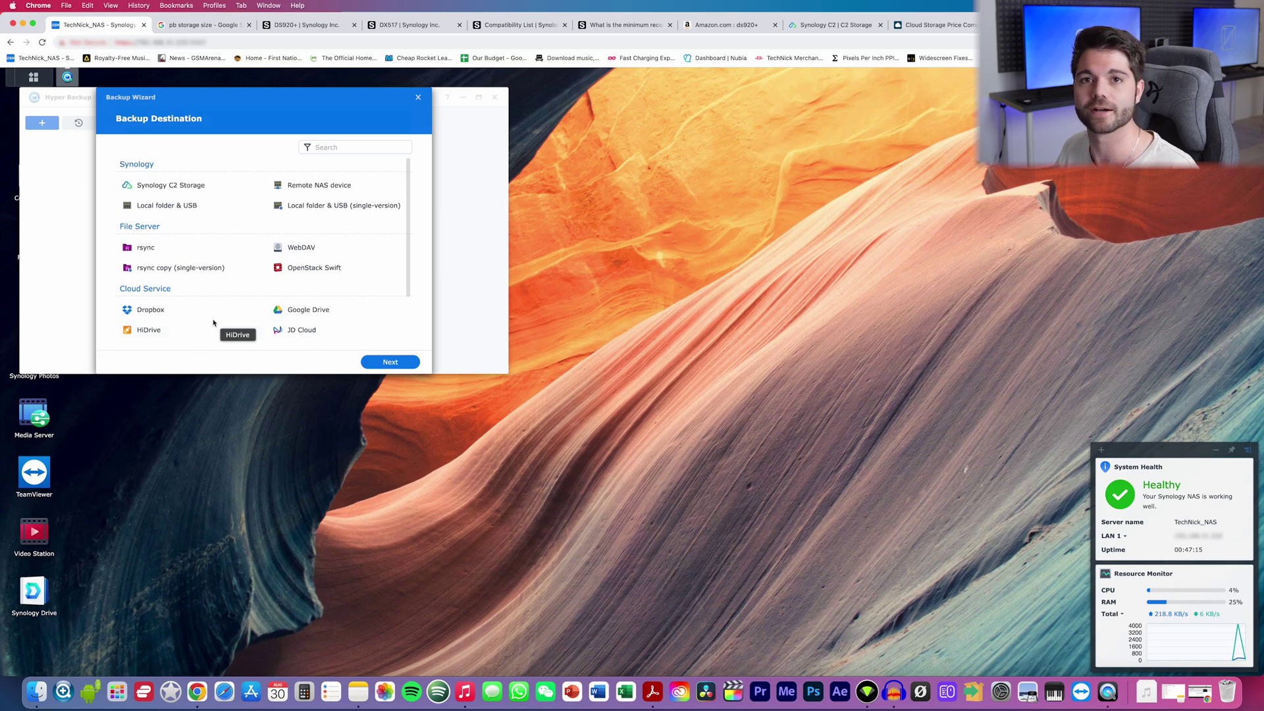
pyautogui.click(172, 187)
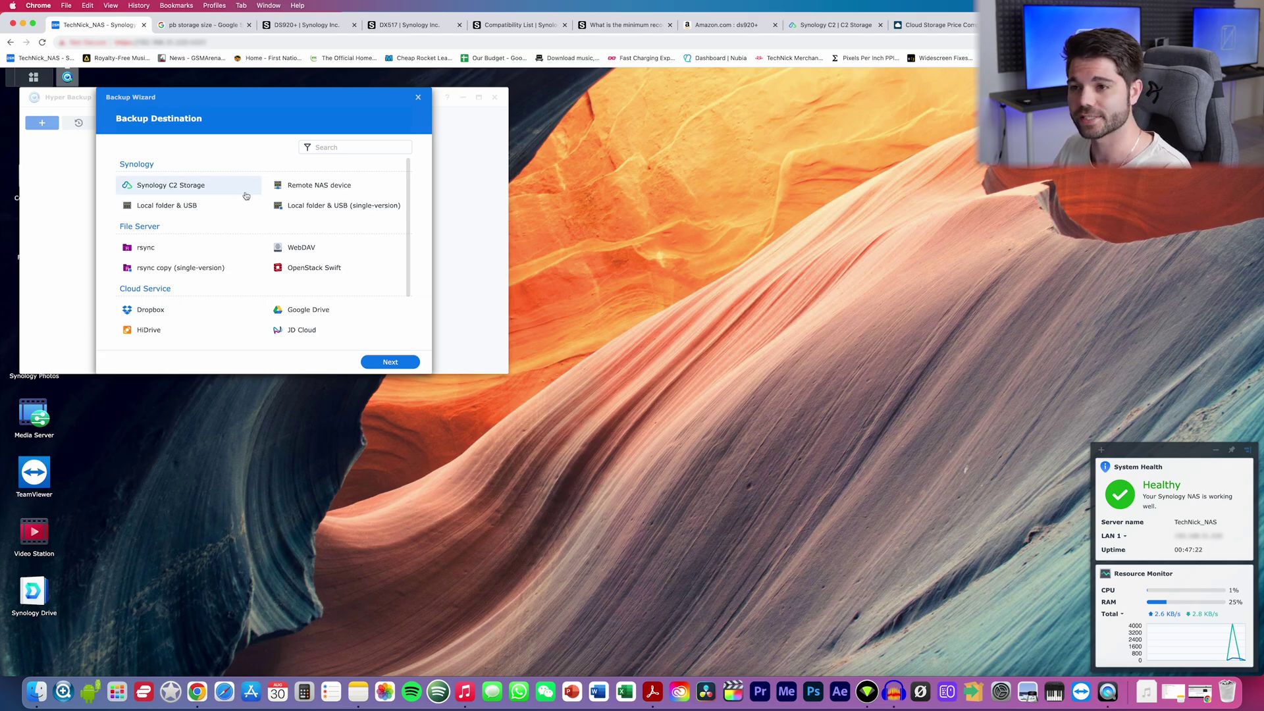
pyautogui.click(376, 361)
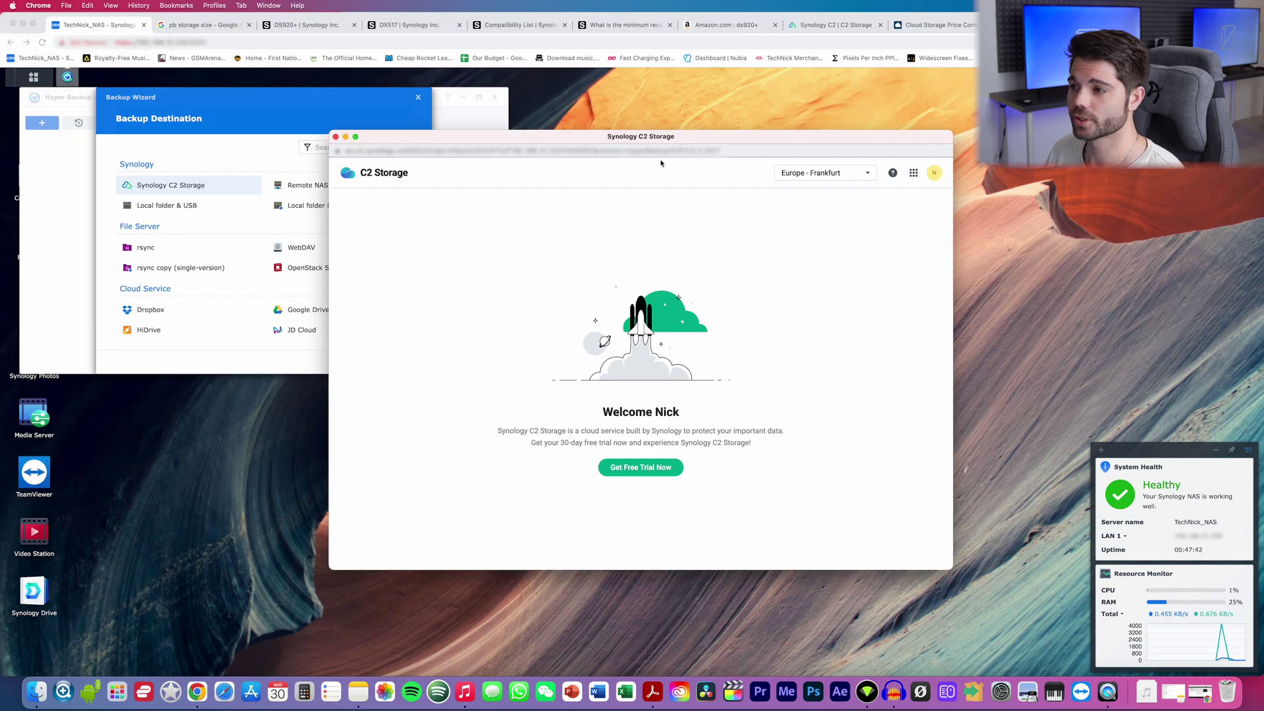
# Check the C2 data center regions, review the Basic and Advanced pricing plans, then return to DSM.
pyautogui.click(804, 171)
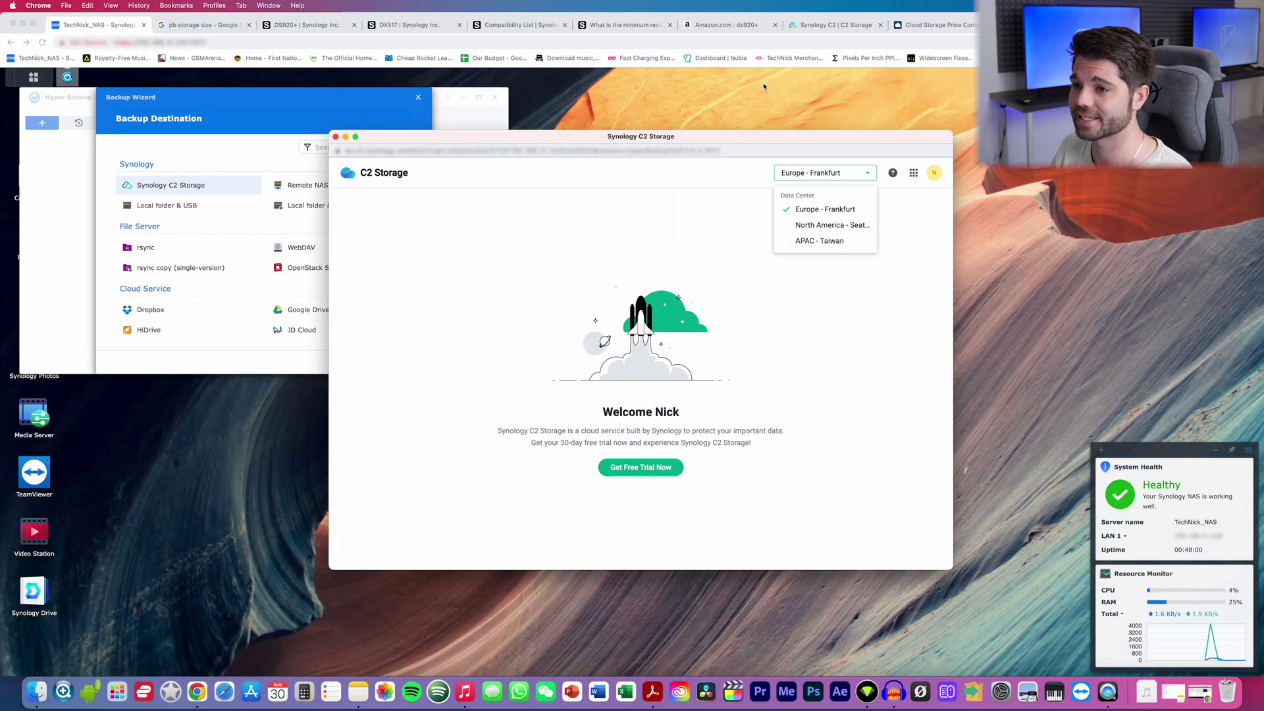
pyautogui.click(828, 25)
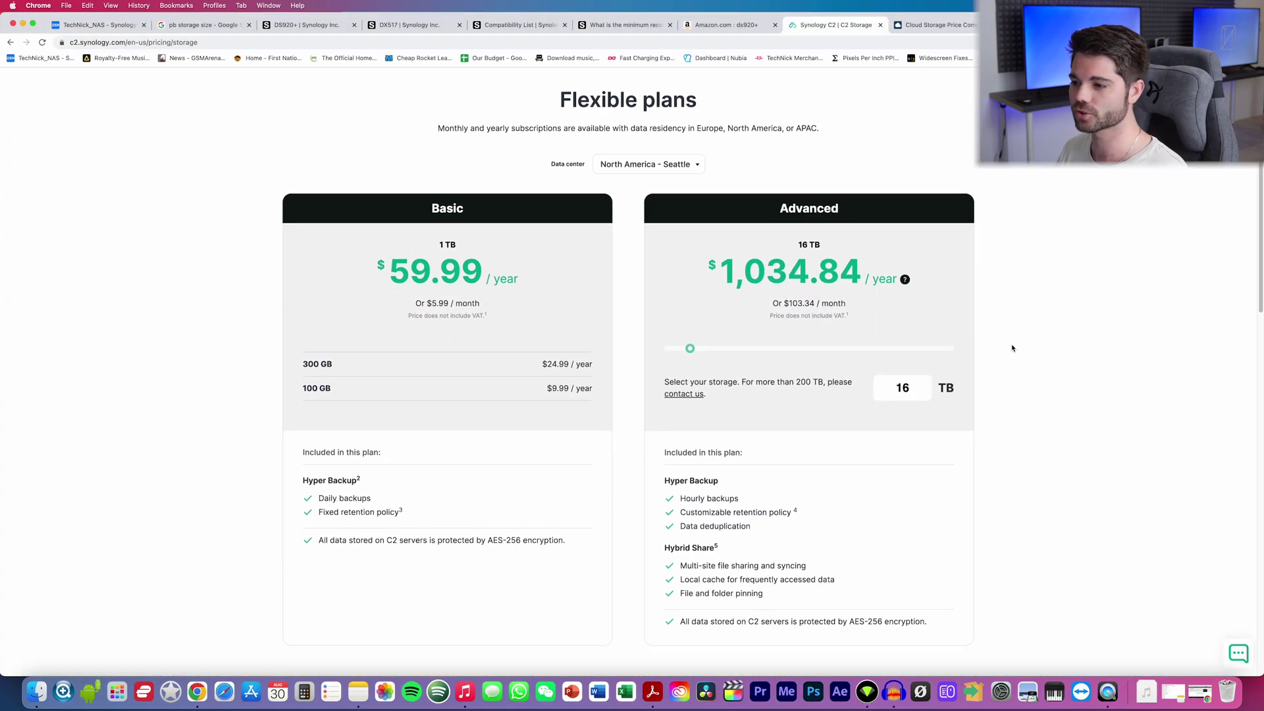
pyautogui.scroll(-3, 1007, 351)
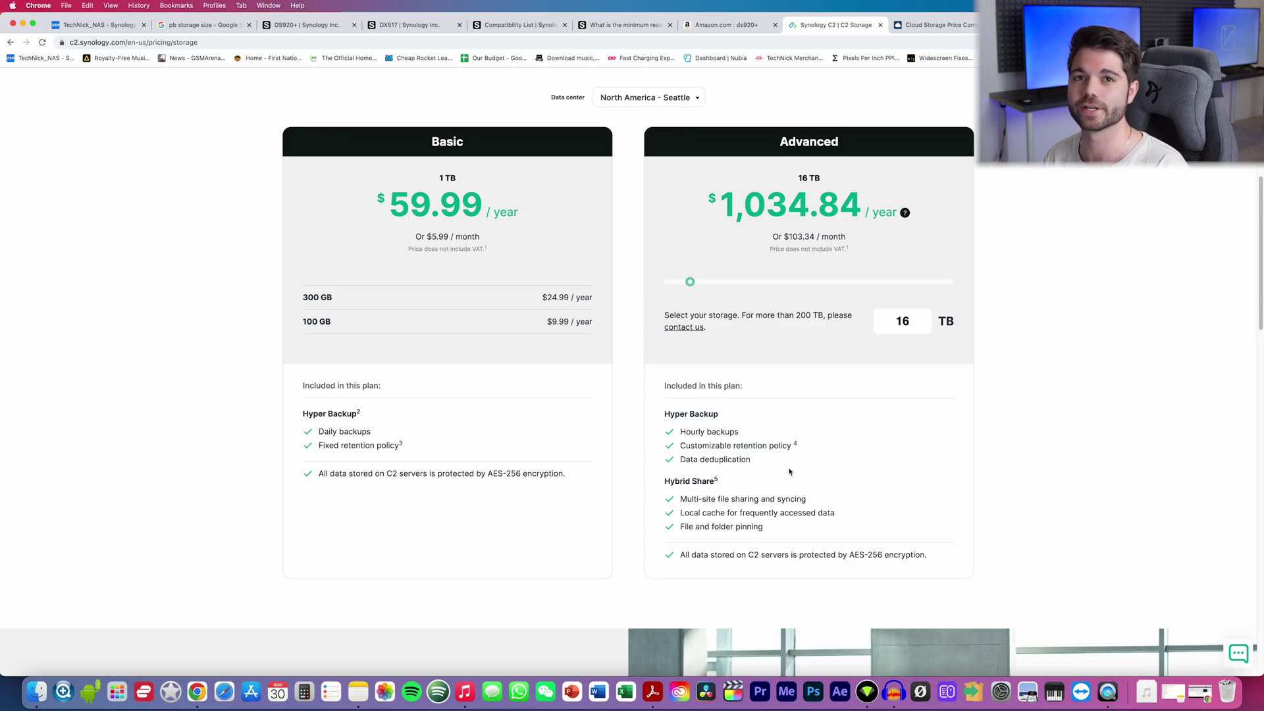
pyautogui.click(97, 27)
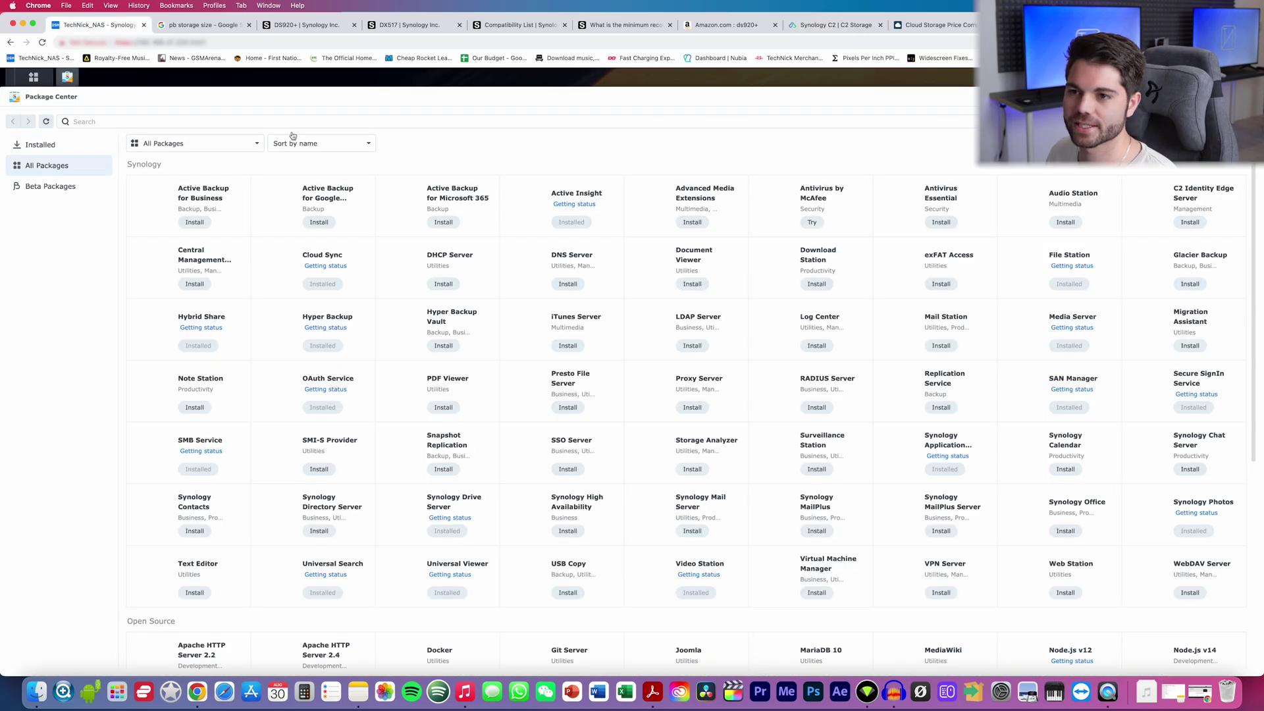
# Search Package Center for 'hyper va' to bring up Hyper Backup Vault.
pyautogui.click(293, 122)
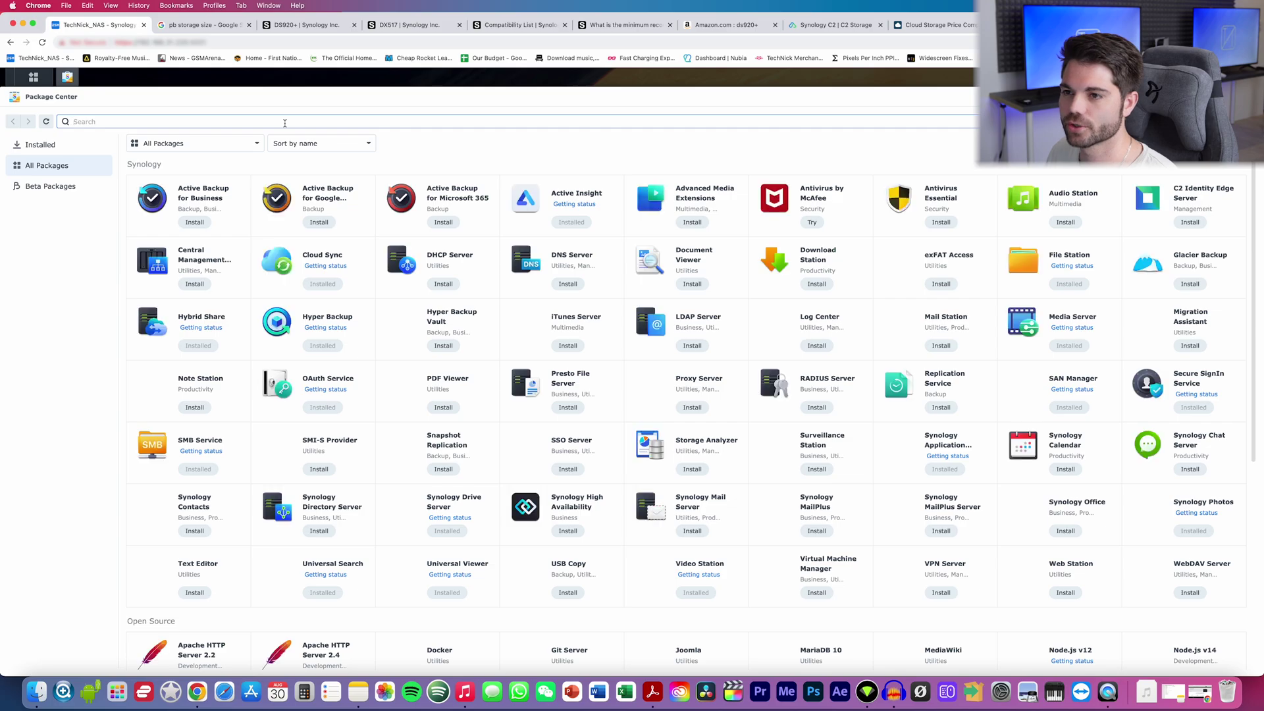
pyautogui.write('hyper ')
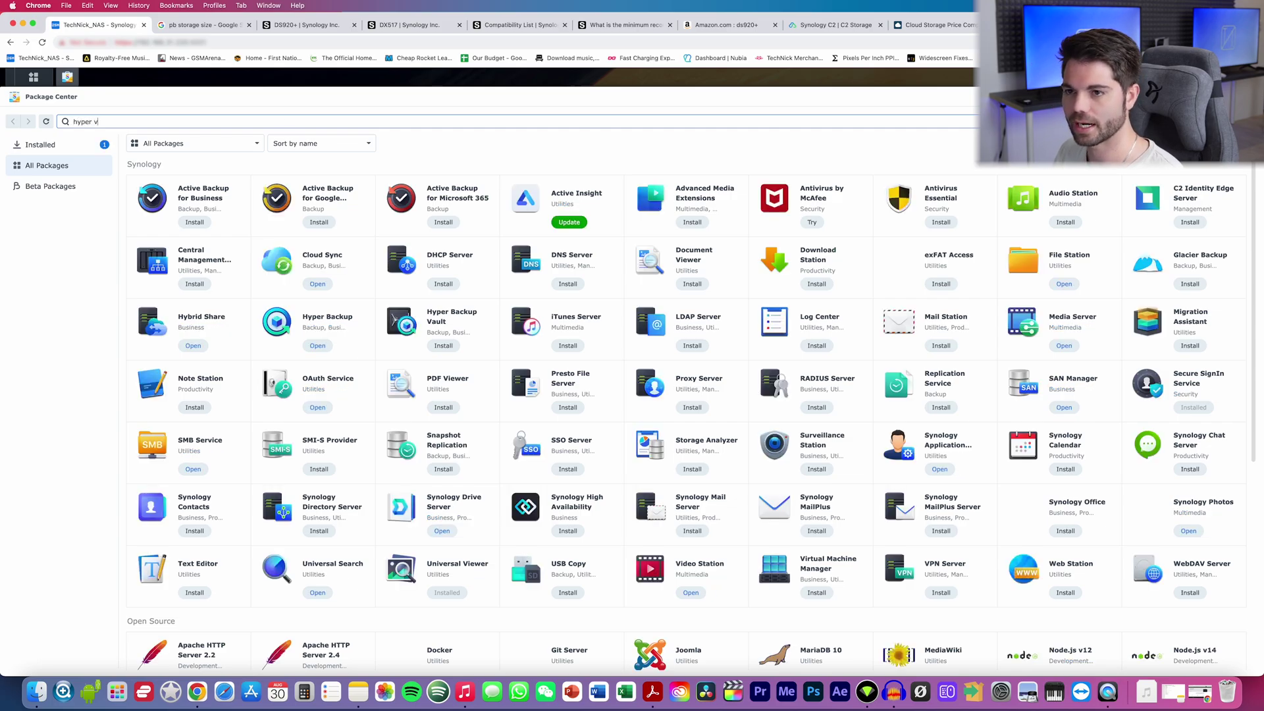
pyautogui.write('va')
pyautogui.press('Return')
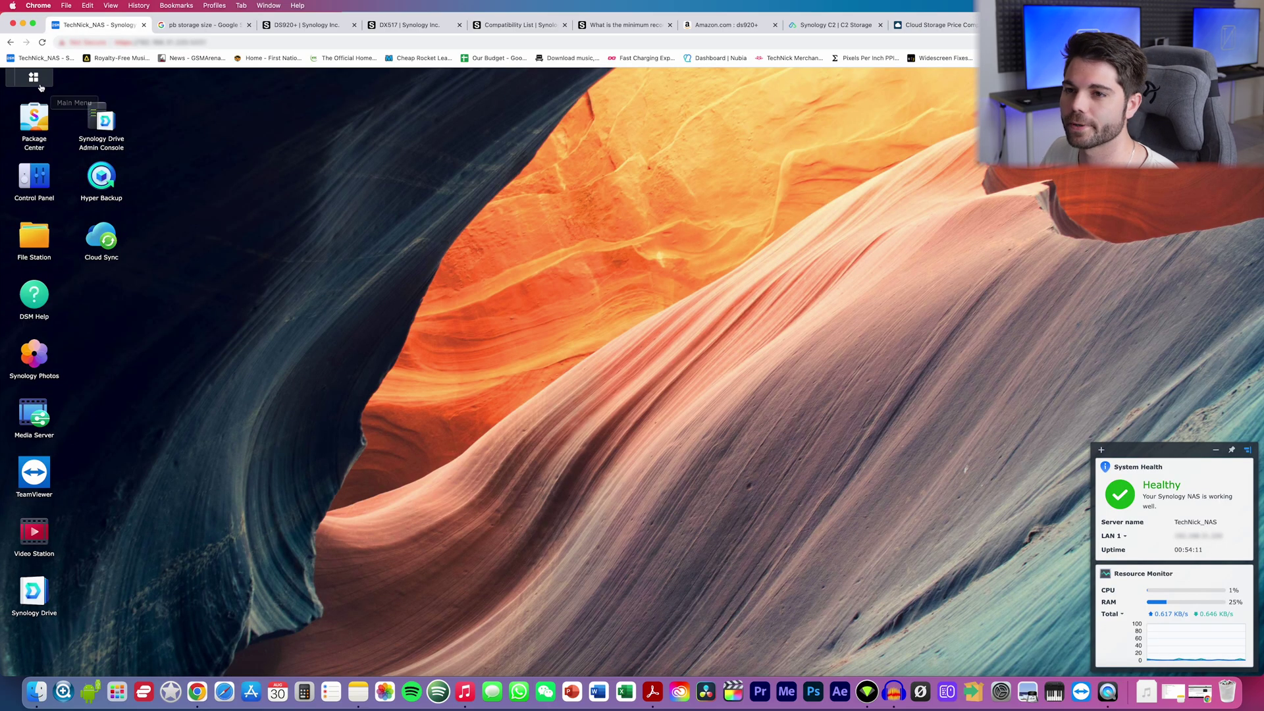
# Open Control Panel's User & Group and edit the last user in the list.
pyautogui.click(40, 87)
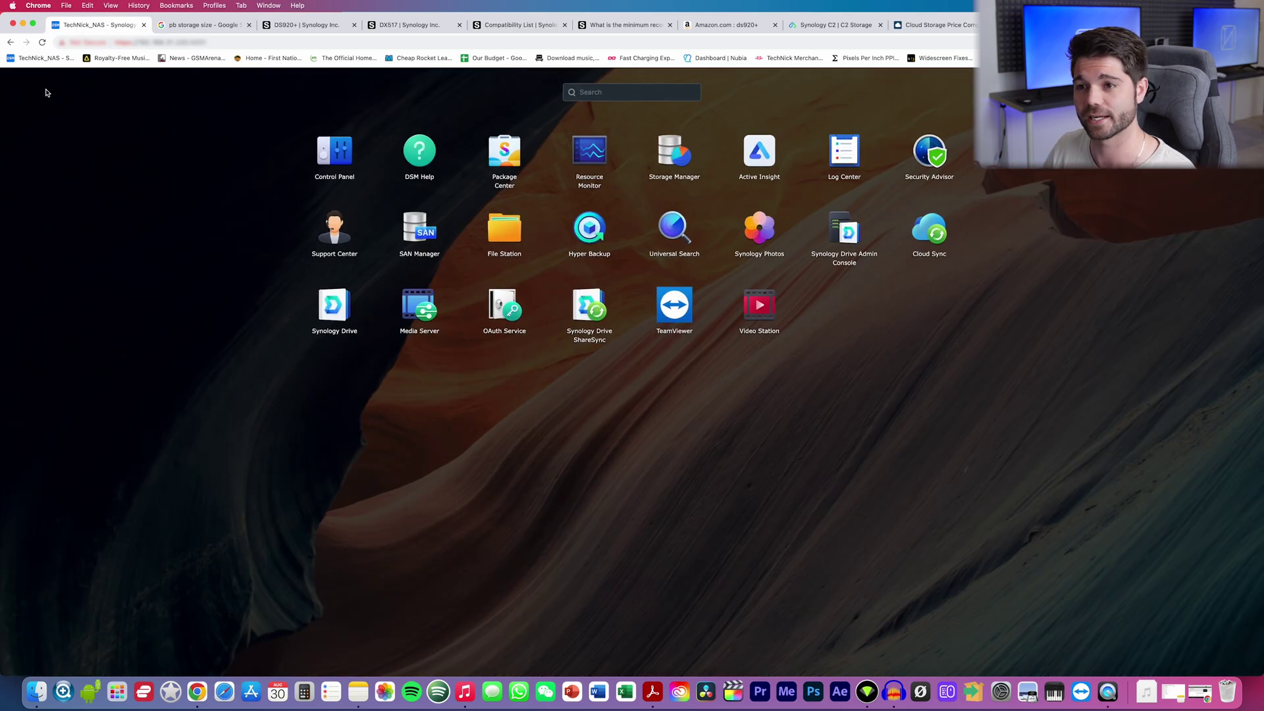
pyautogui.click(331, 153)
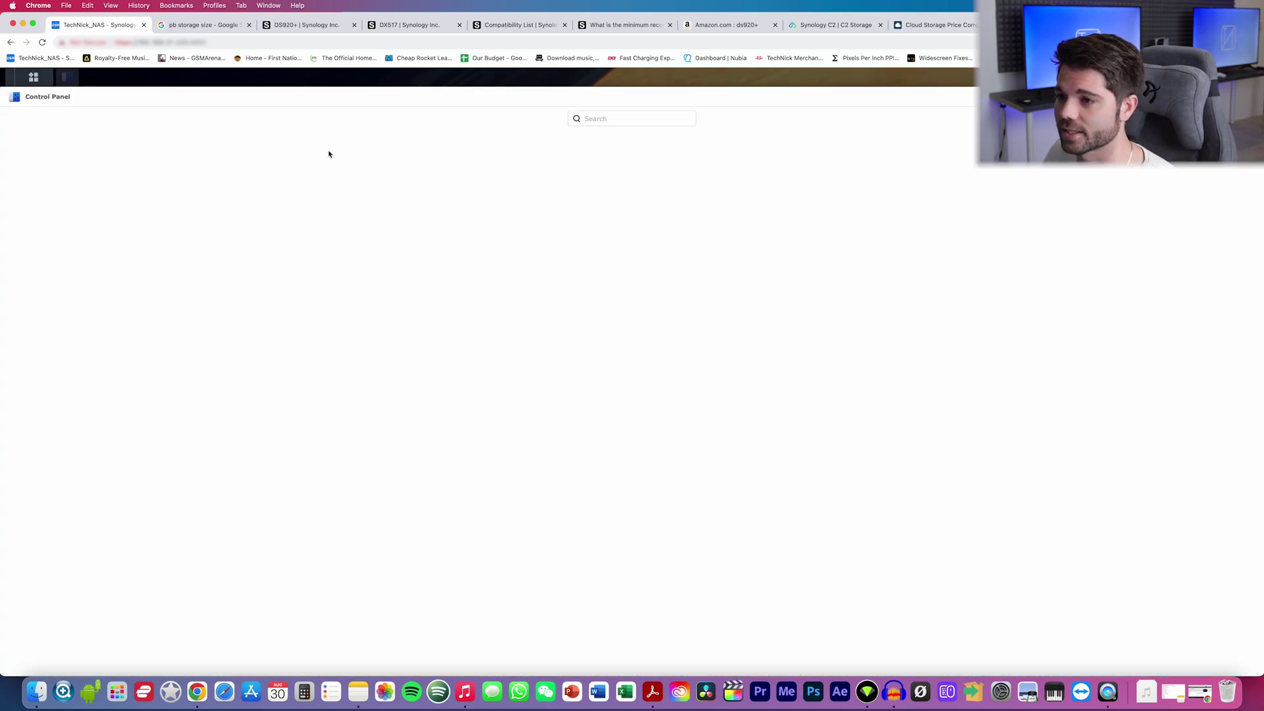
pyautogui.click(176, 166)
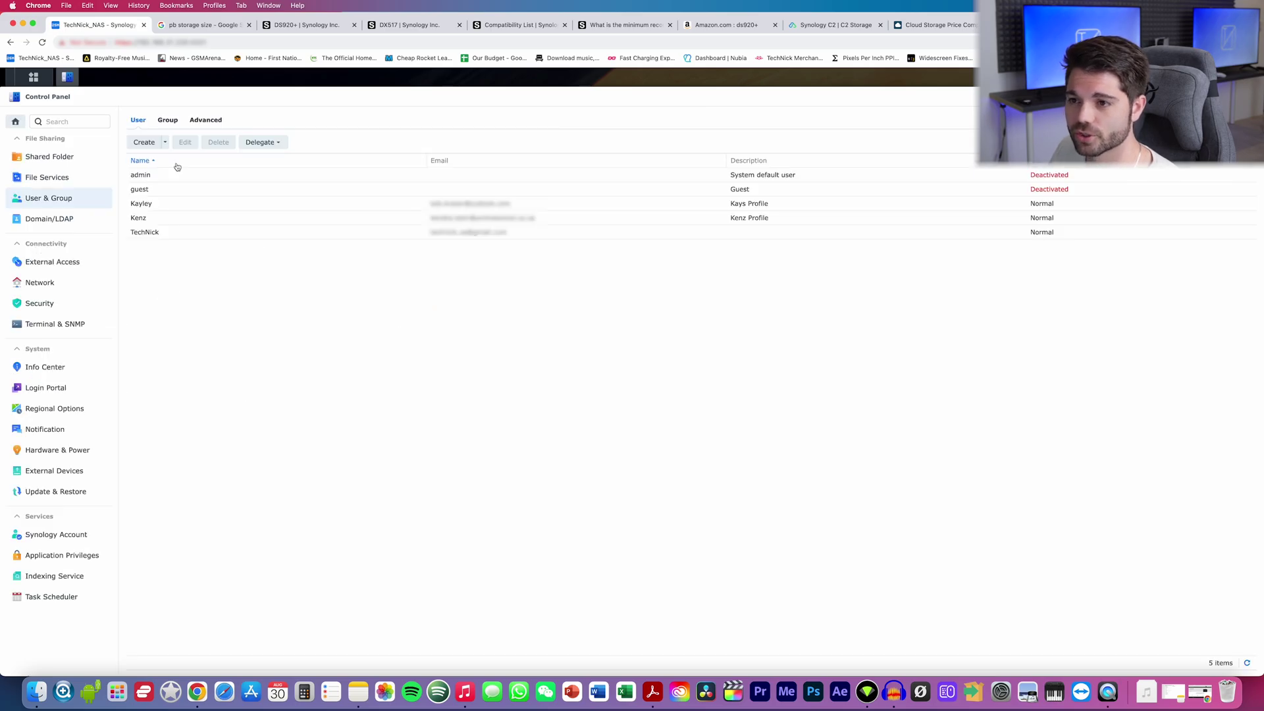
pyautogui.click(183, 232)
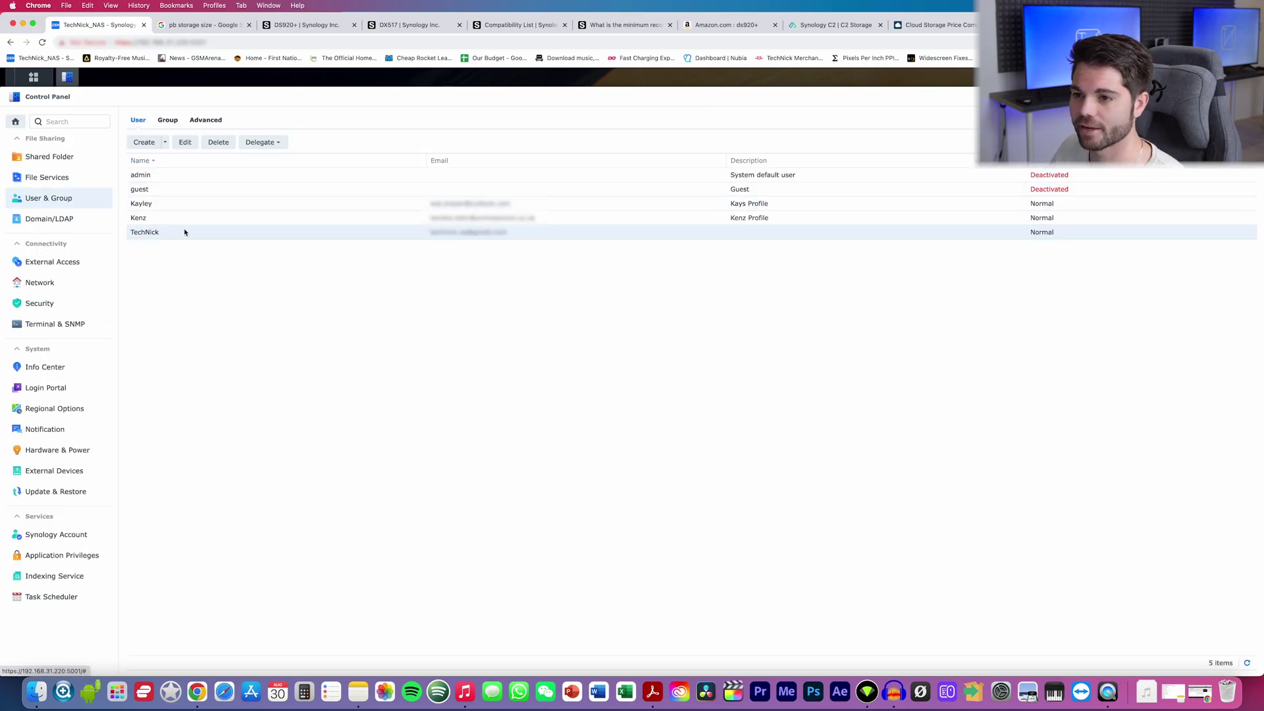
pyautogui.click(185, 142)
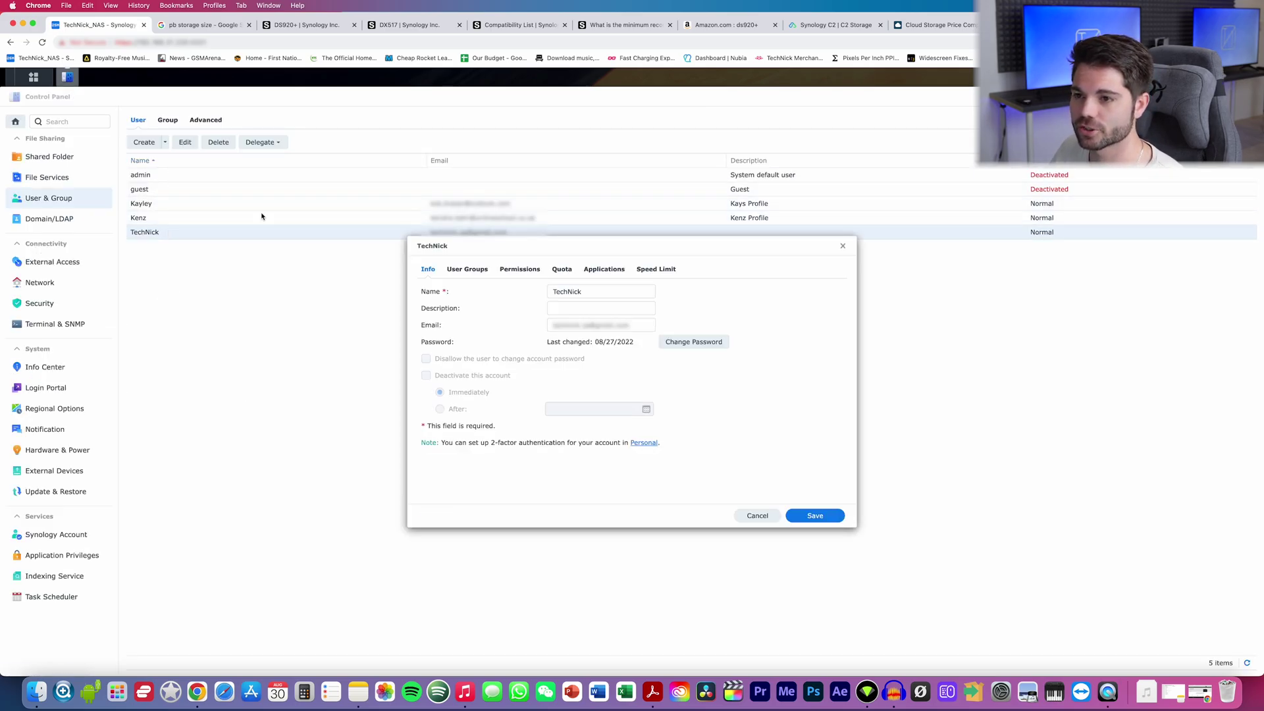
# Grant Read/Write on the second and third shared folders and save the permissions.
pyautogui.click(507, 269)
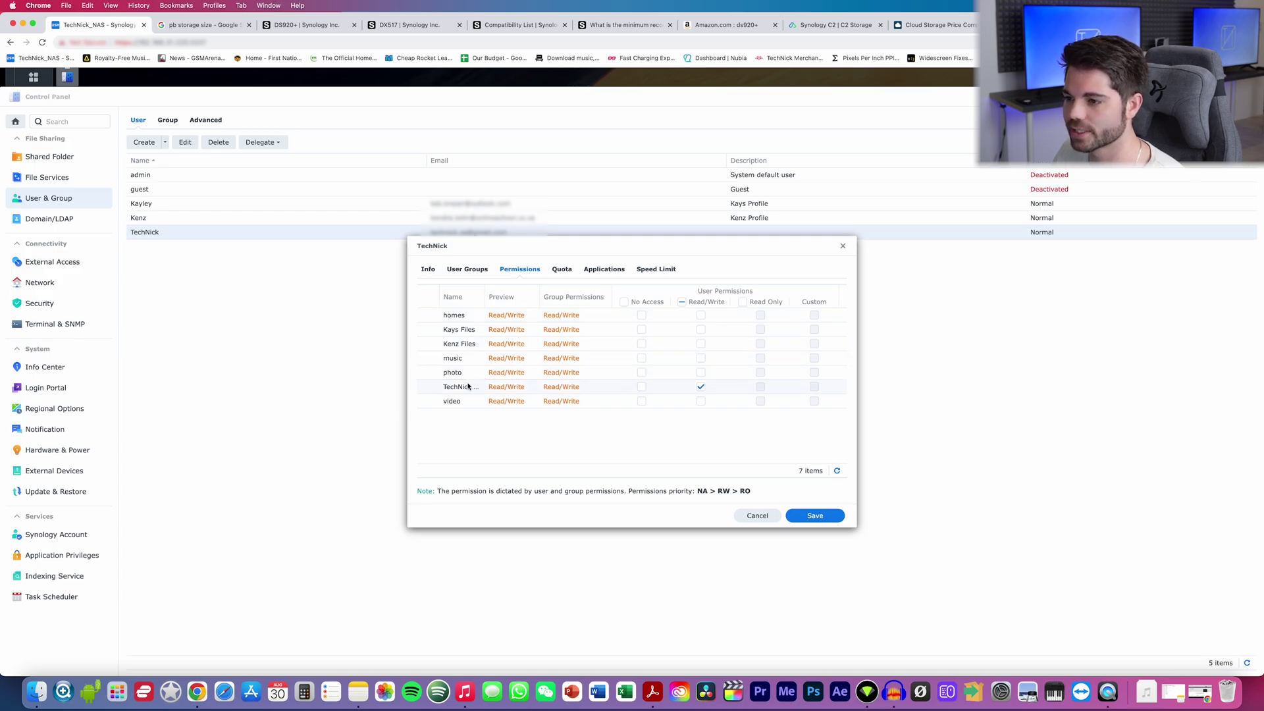
pyautogui.click(701, 344)
pyautogui.click(701, 330)
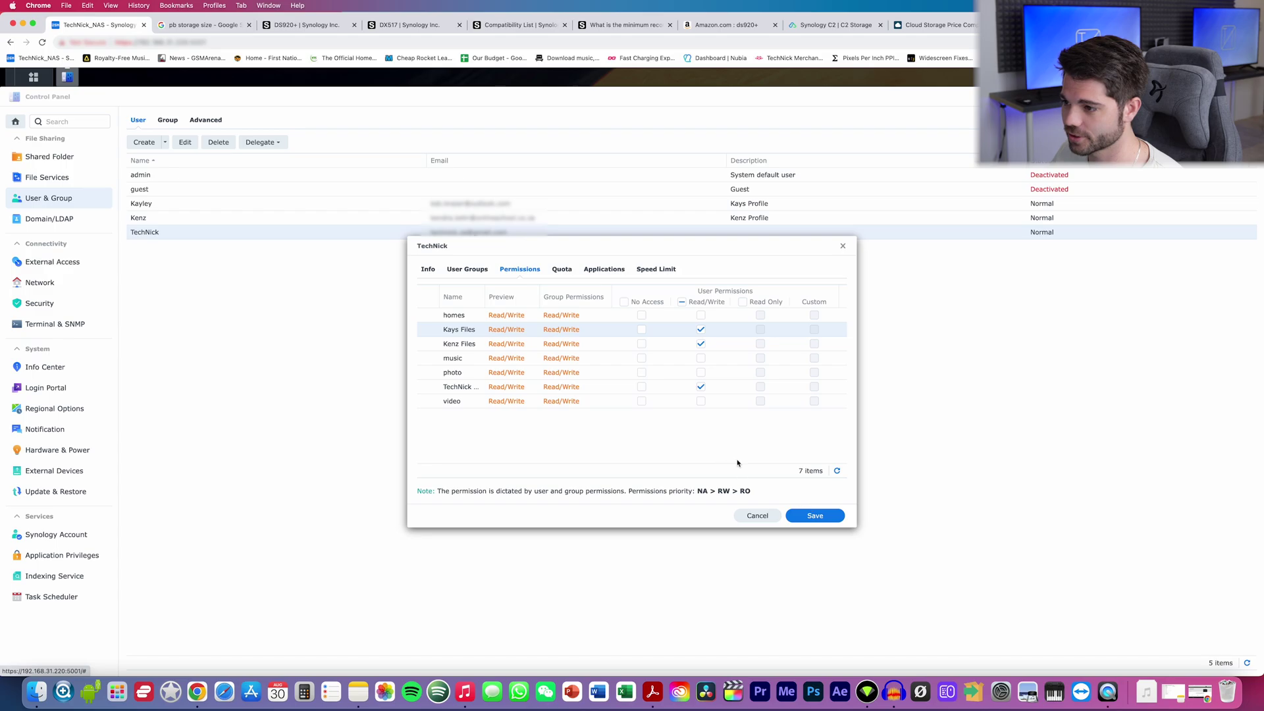
pyautogui.click(815, 515)
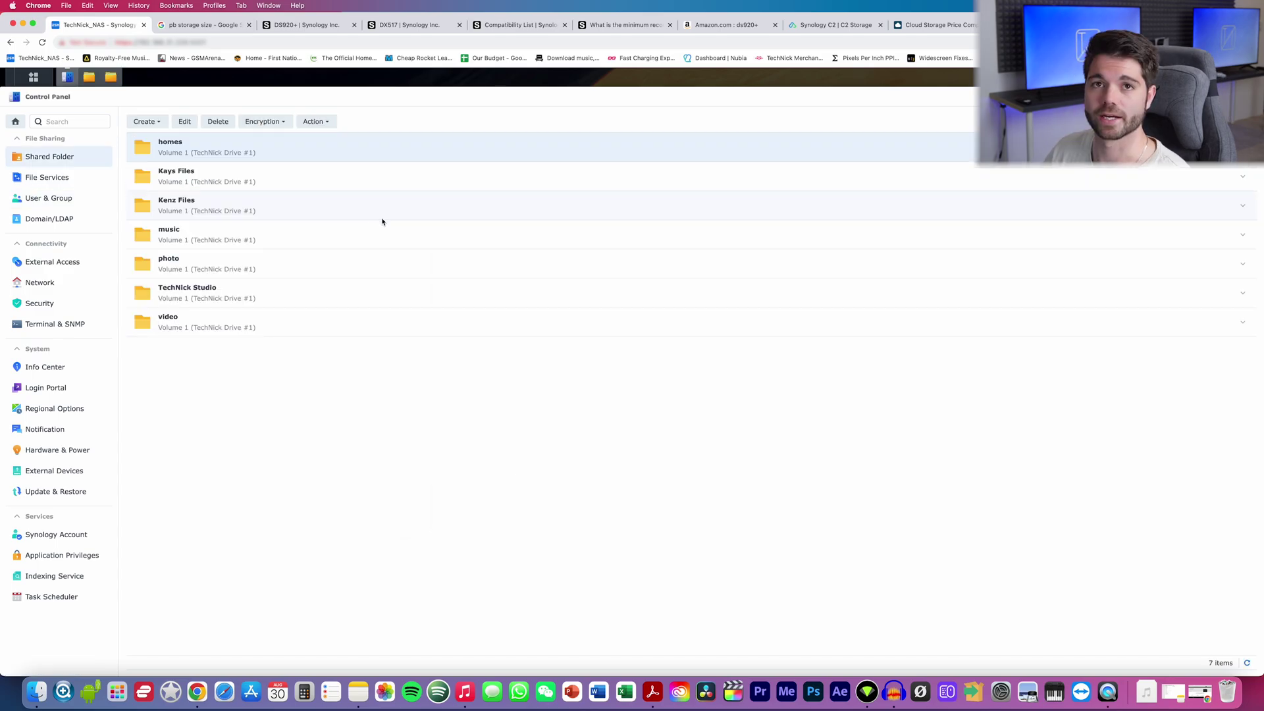
# Open External Access to show the QuickConnect settings with the web link and QuickConnect ID.
pyautogui.click(52, 267)
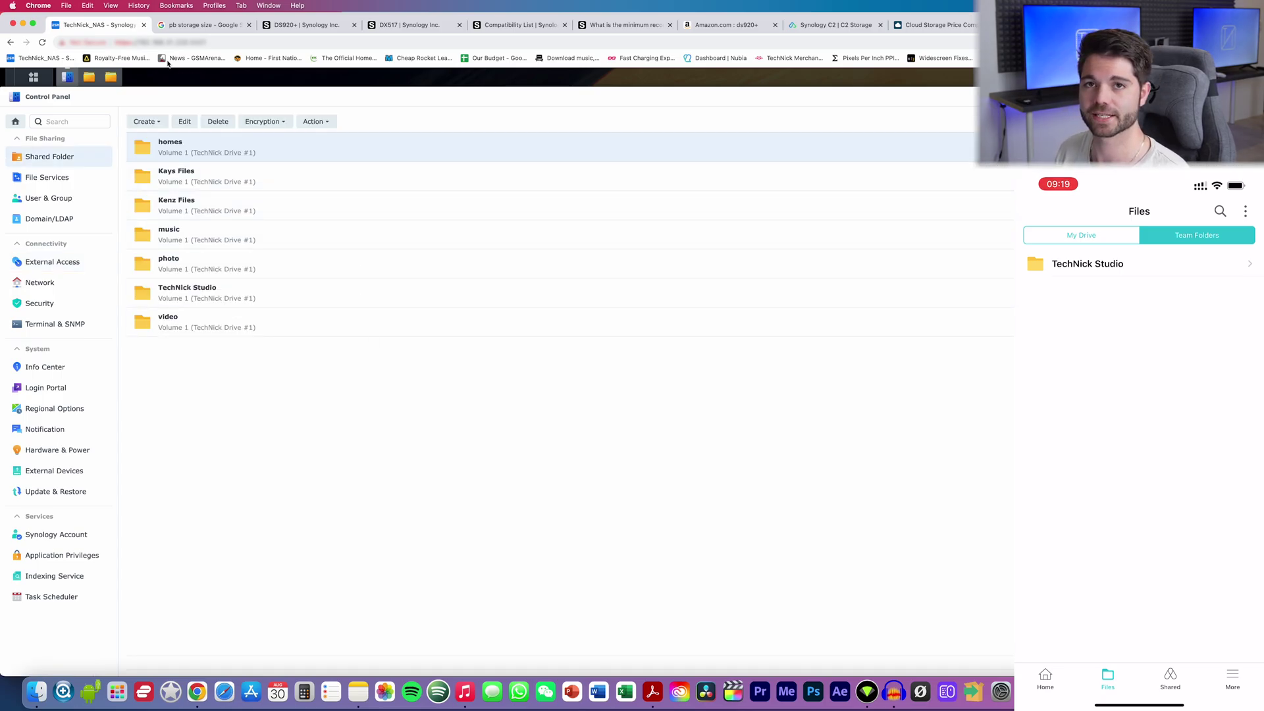
# Open DSM's Main Menu to list installed apps, including Synology Drive and Cloud Sync.
pyautogui.click(34, 77)
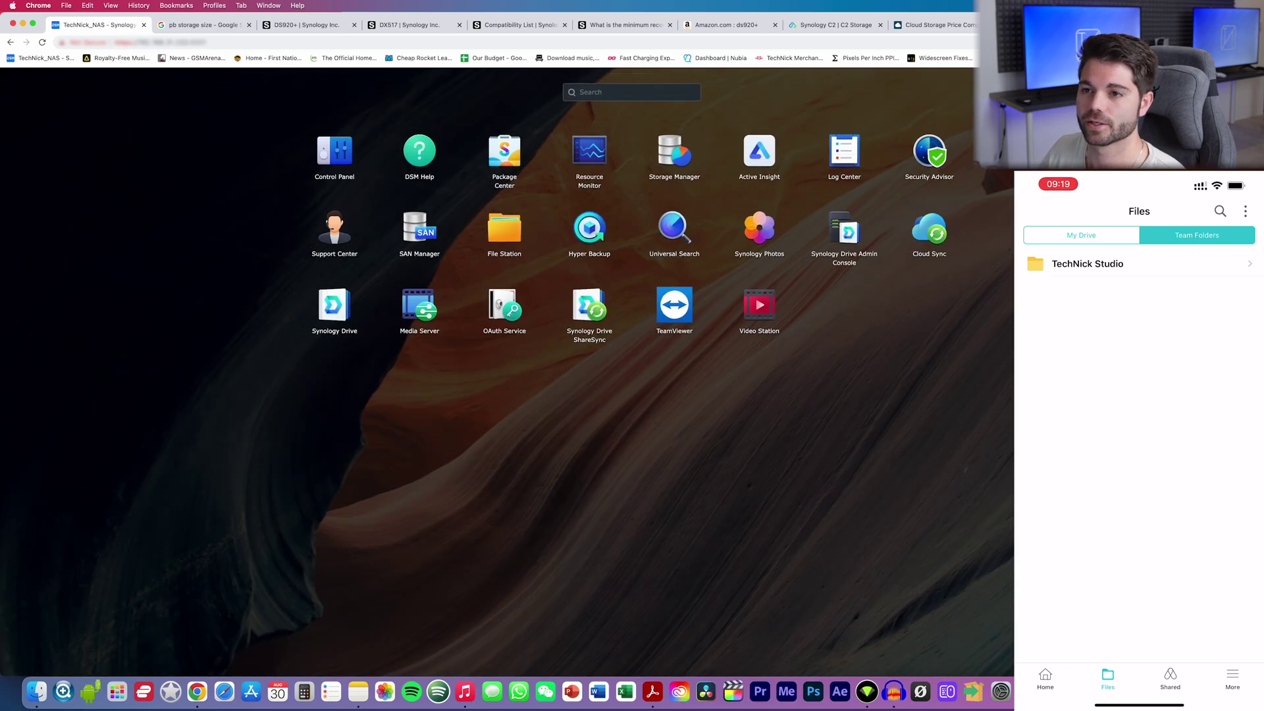
# Dismiss the app grid and close both open File Station windows.
pyautogui.press('Escape')
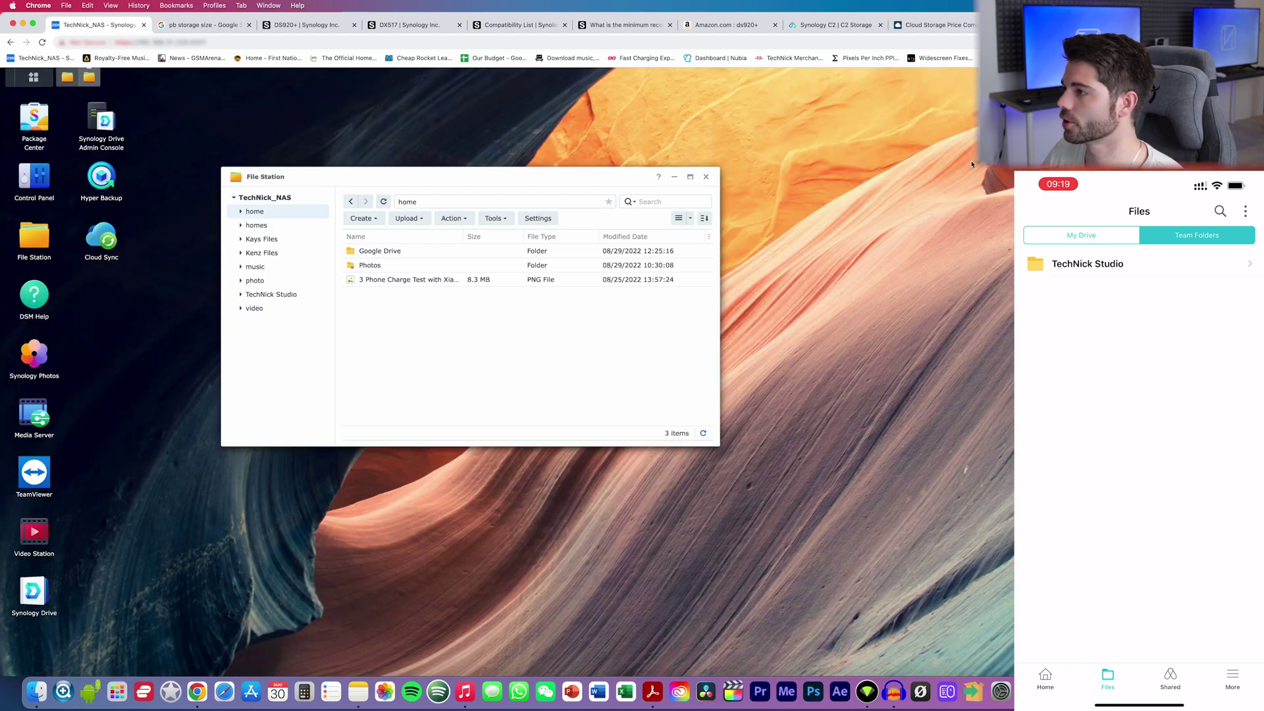
pyautogui.click(706, 177)
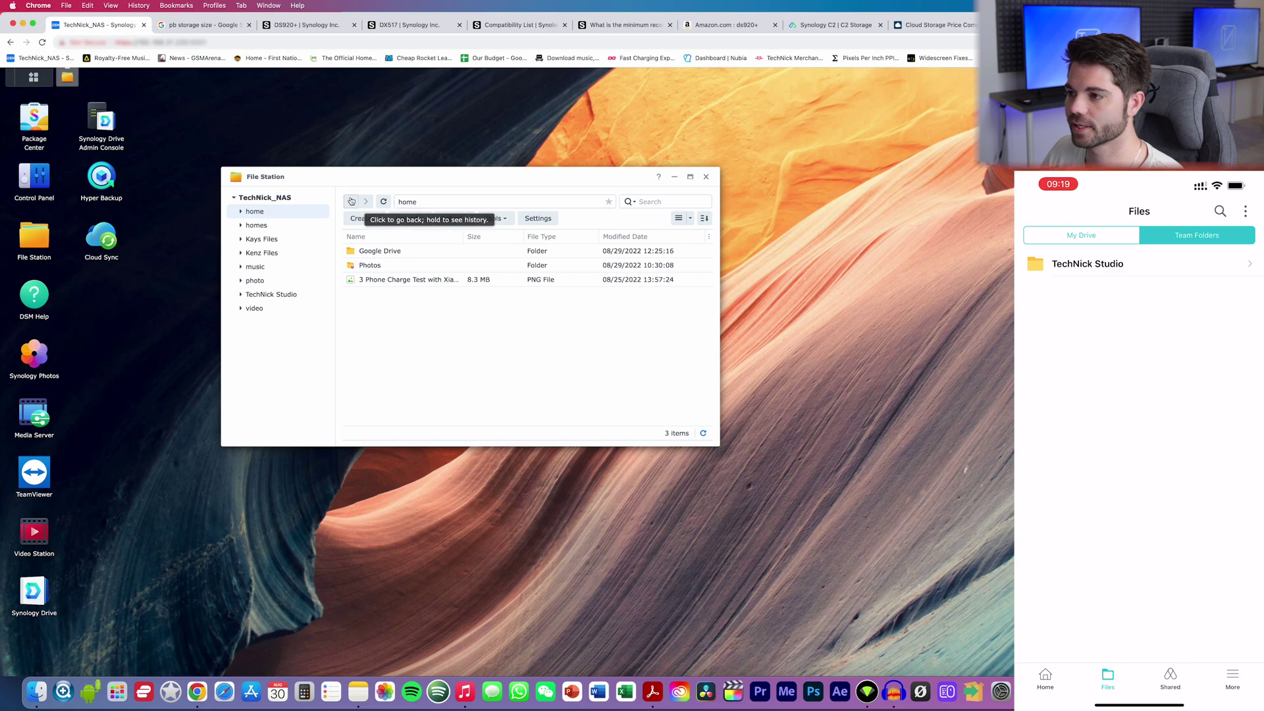
pyautogui.click(705, 178)
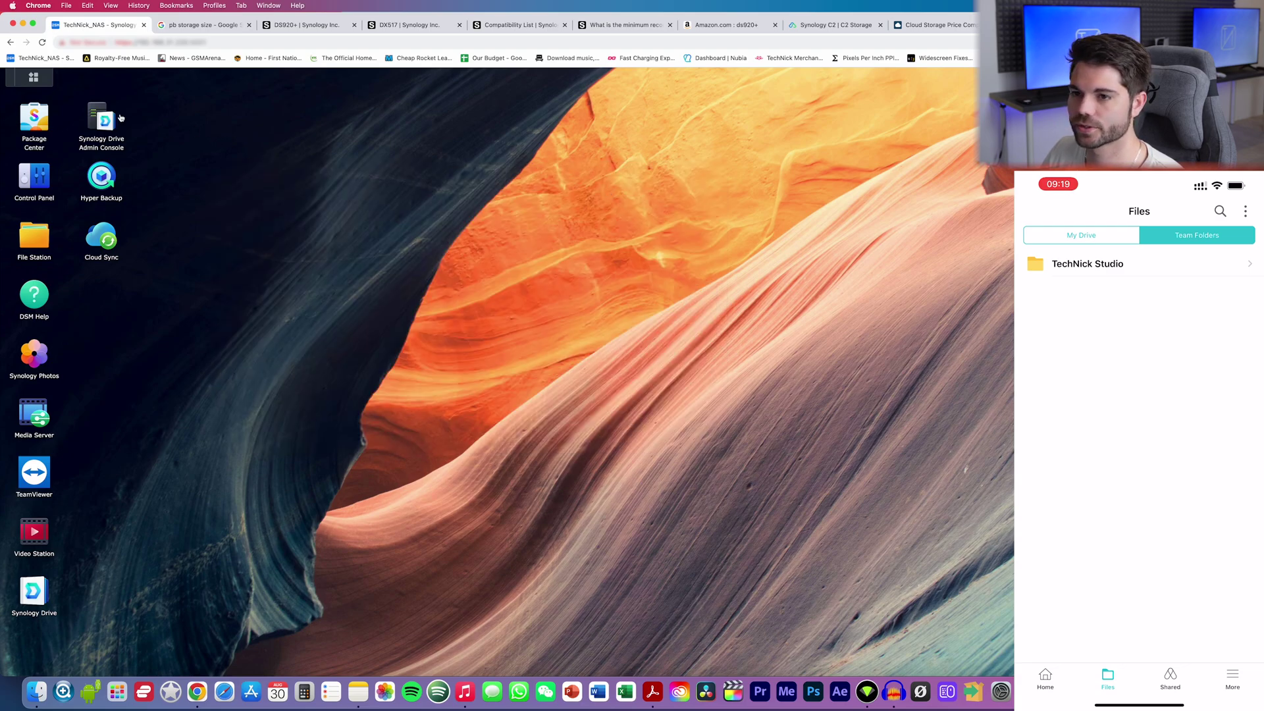
# In Synology Drive Admin Console, enable video as a team folder with versioning, then dismiss the read-only notice.
pyautogui.click(99, 116)
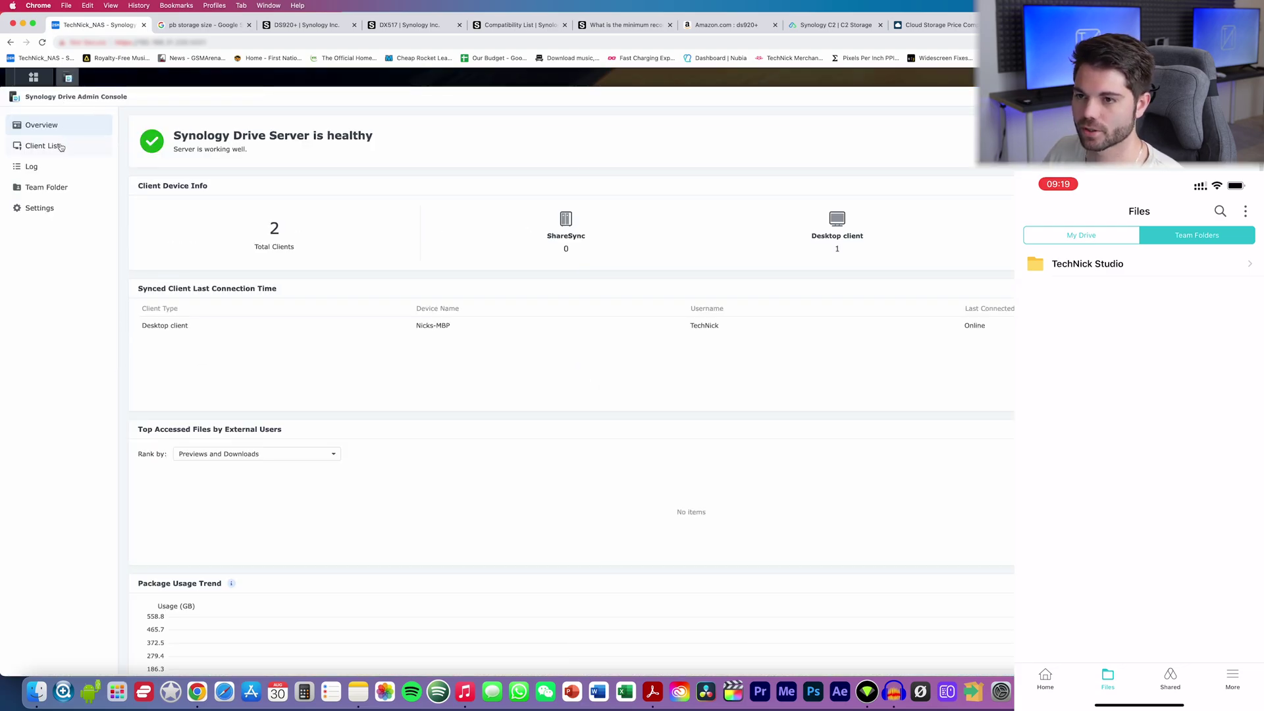
pyautogui.click(59, 190)
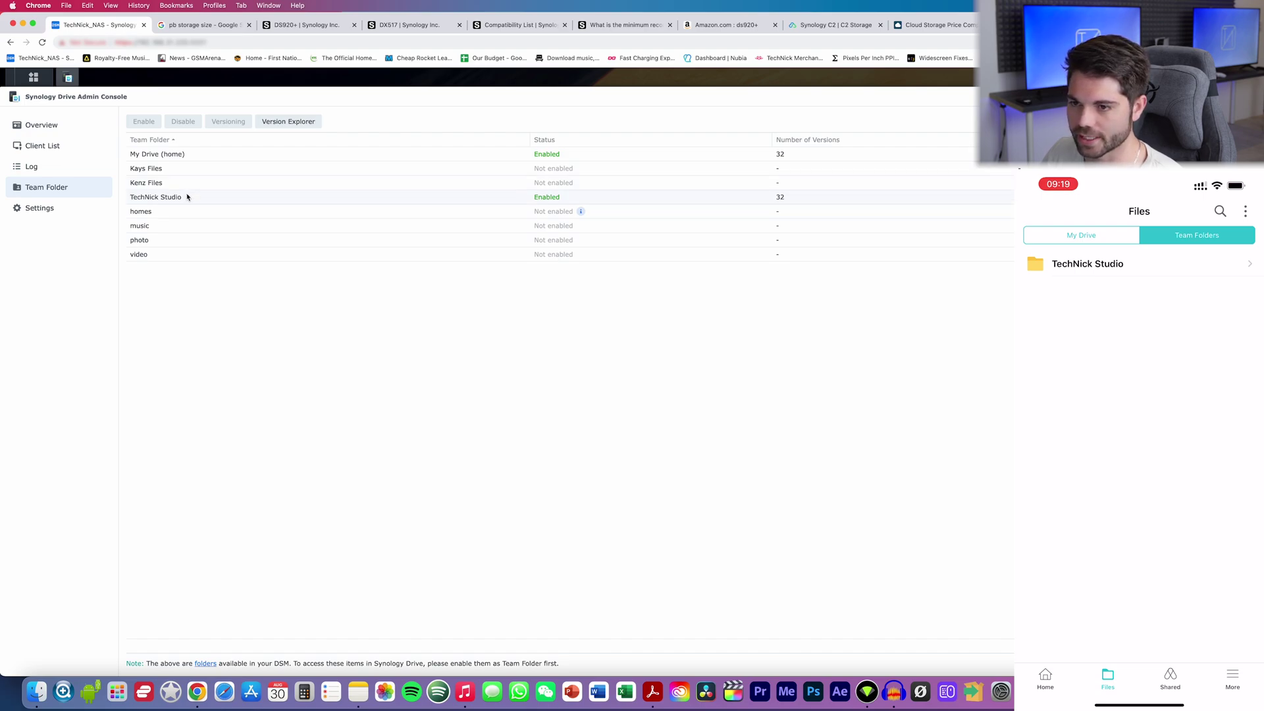
pyautogui.click(335, 259)
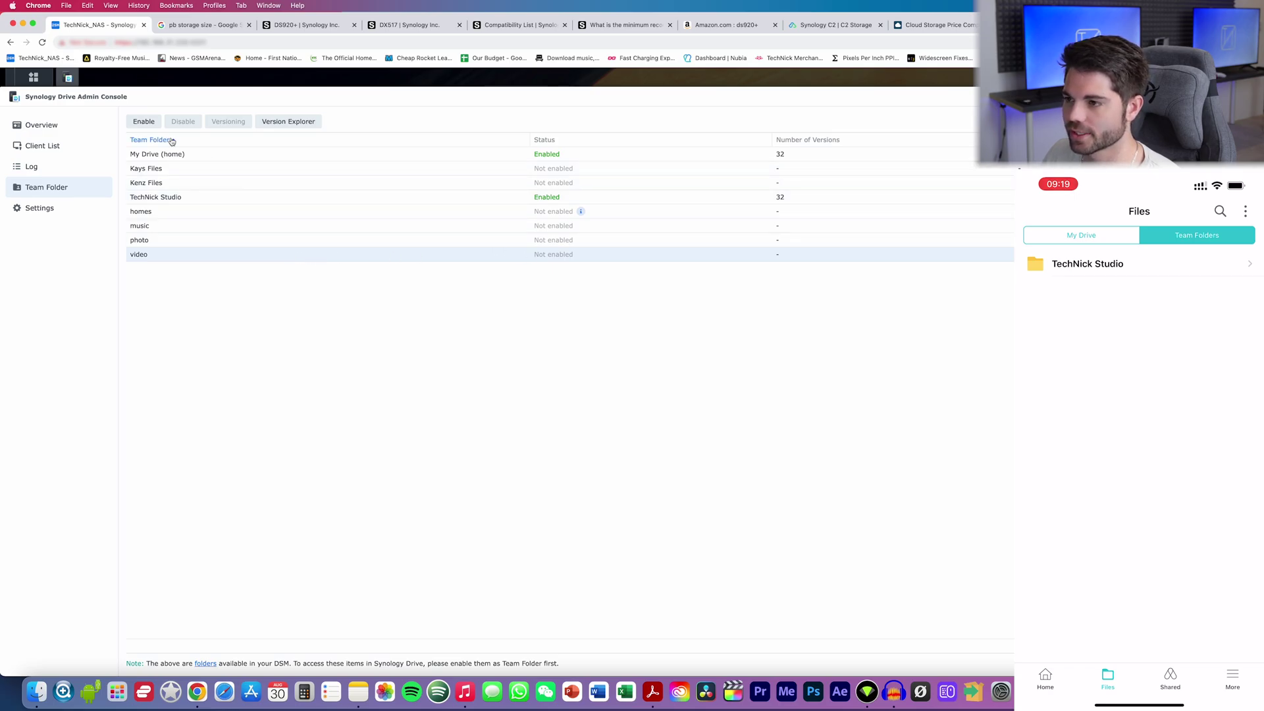
pyautogui.click(144, 121)
pyautogui.press('Return')
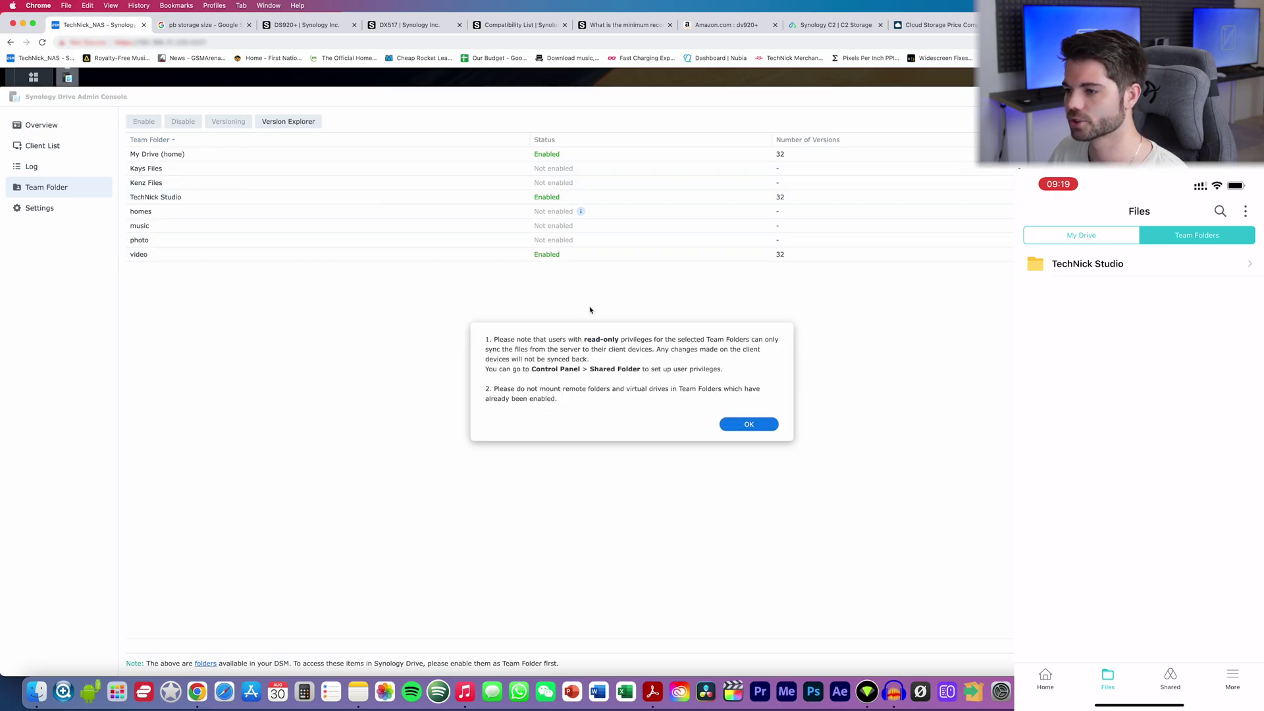
pyautogui.click(736, 424)
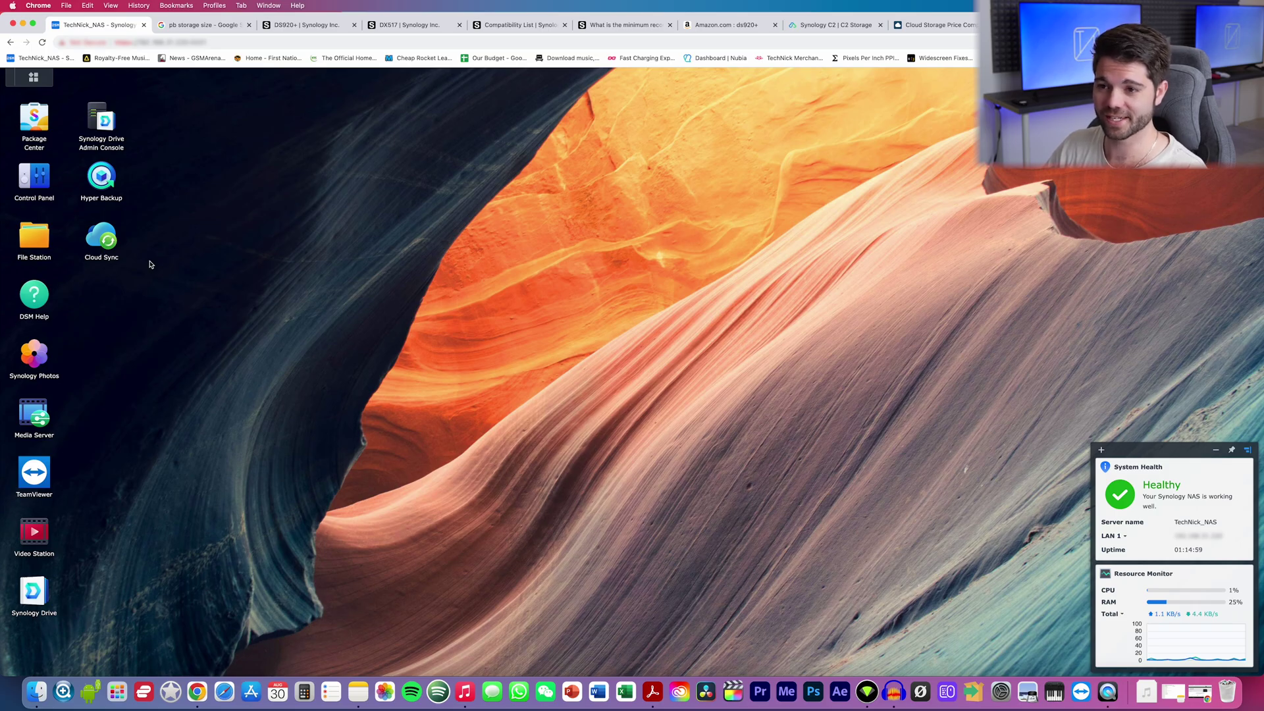
# Check Cloud Sync's Google Drive connection, browse the supported cloud providers, then open Media Server settings.
pyautogui.click(105, 232)
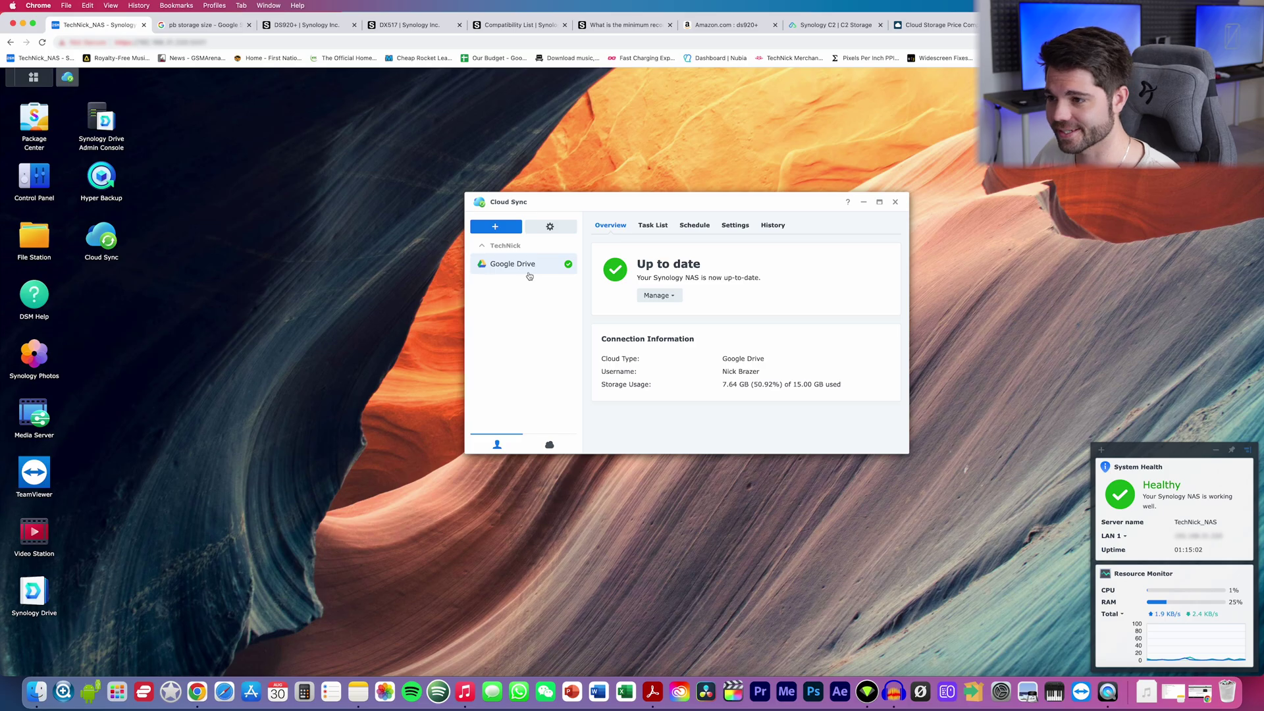
pyautogui.click(501, 227)
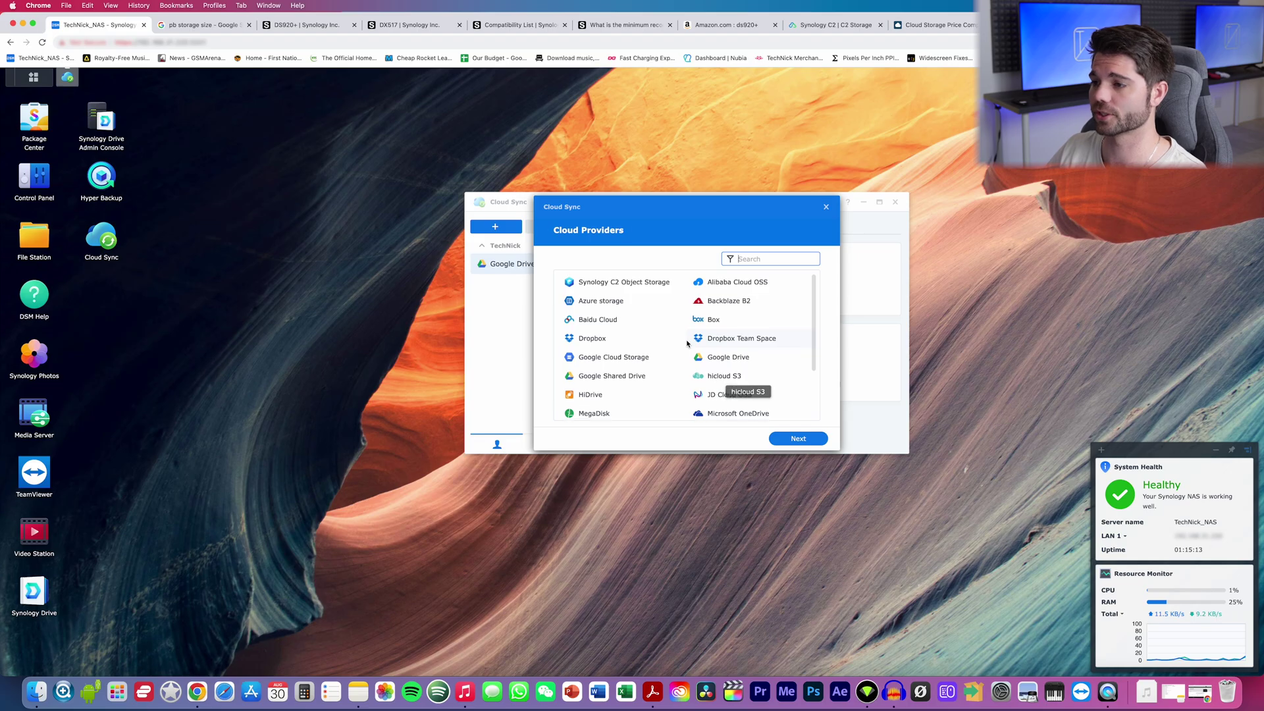
pyautogui.scroll(-3, 687, 343)
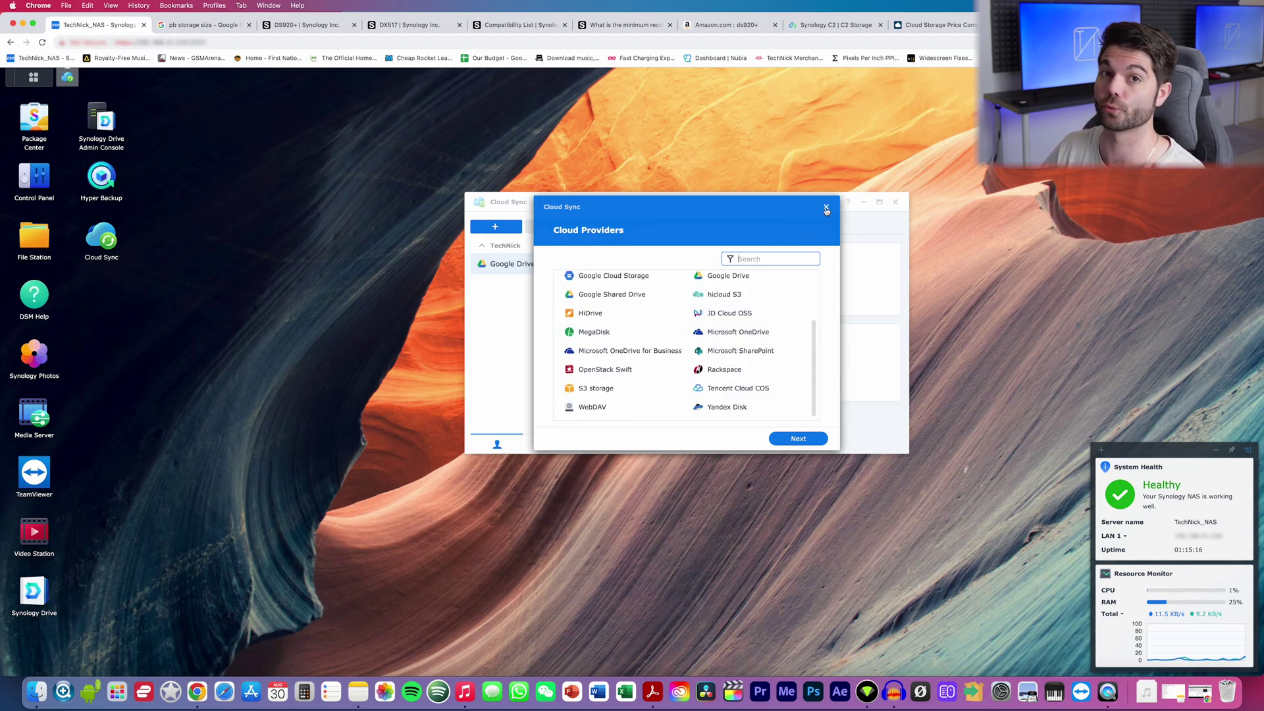
pyautogui.click(826, 208)
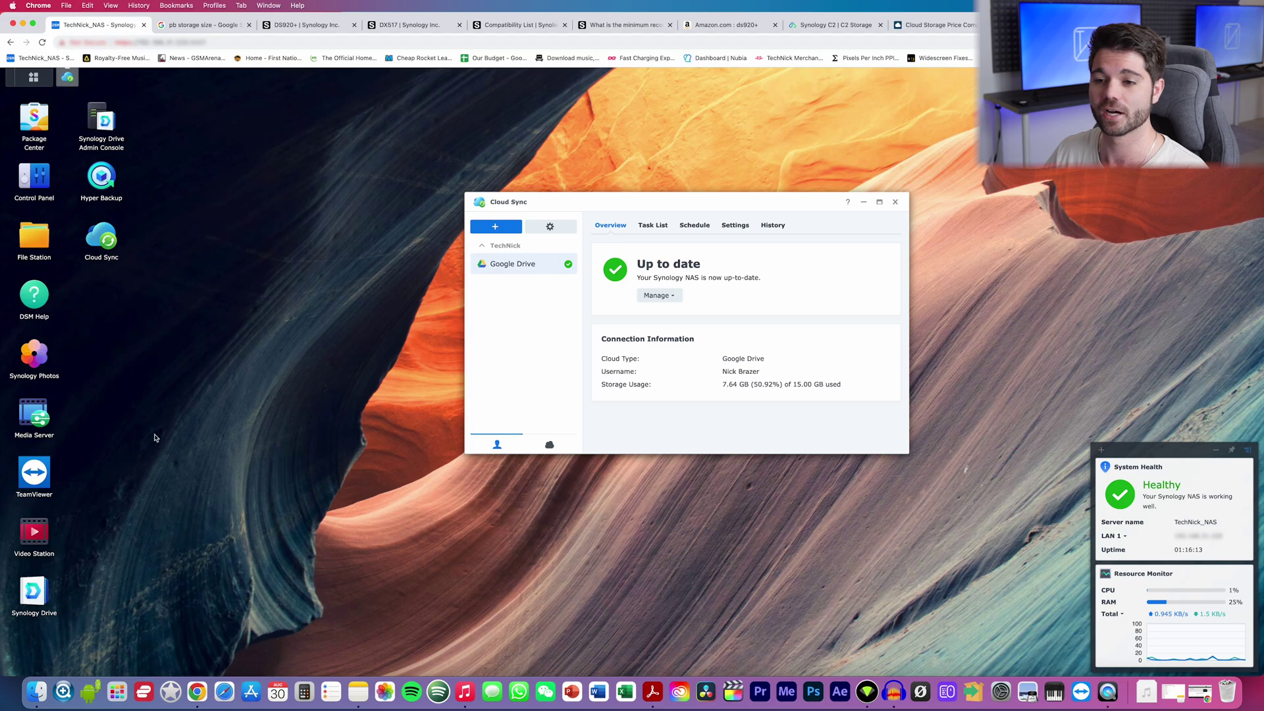
pyautogui.click(36, 408)
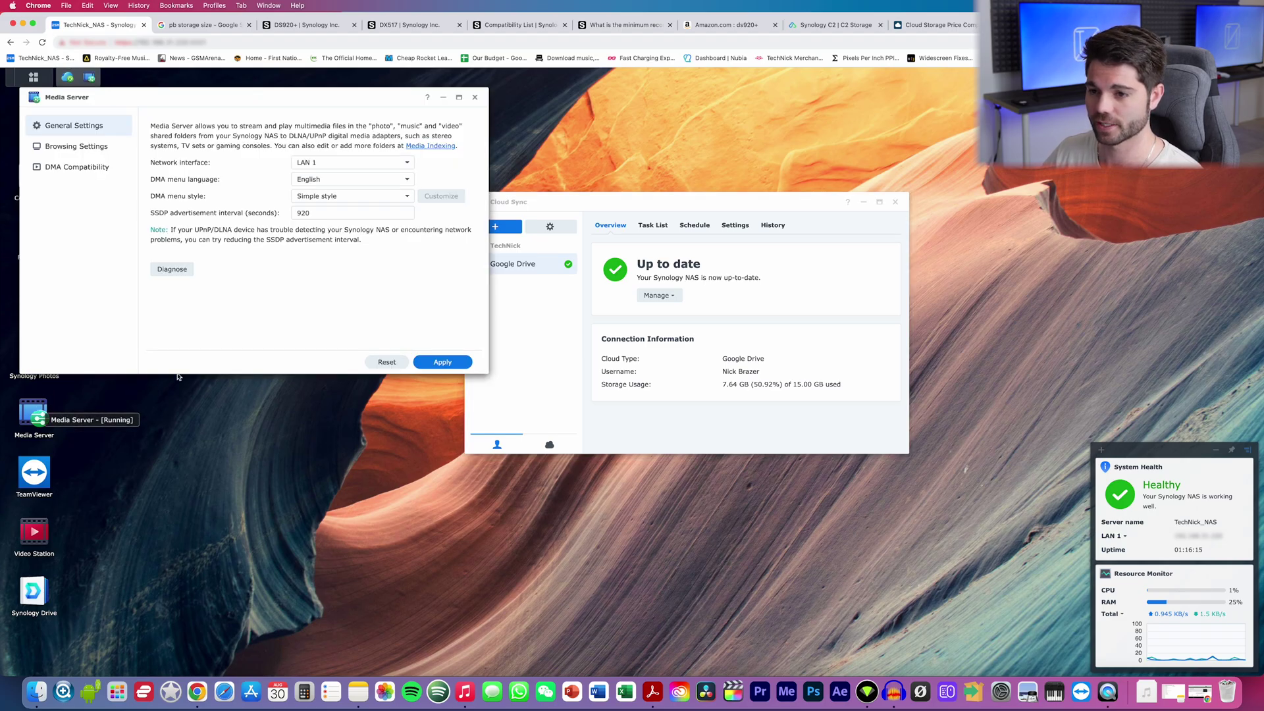
# Review Media Server's Browsing Settings and DMA Compatibility, close it, and open File Station.
pyautogui.moveTo(114, 99); pyautogui.dragTo(333, 113)
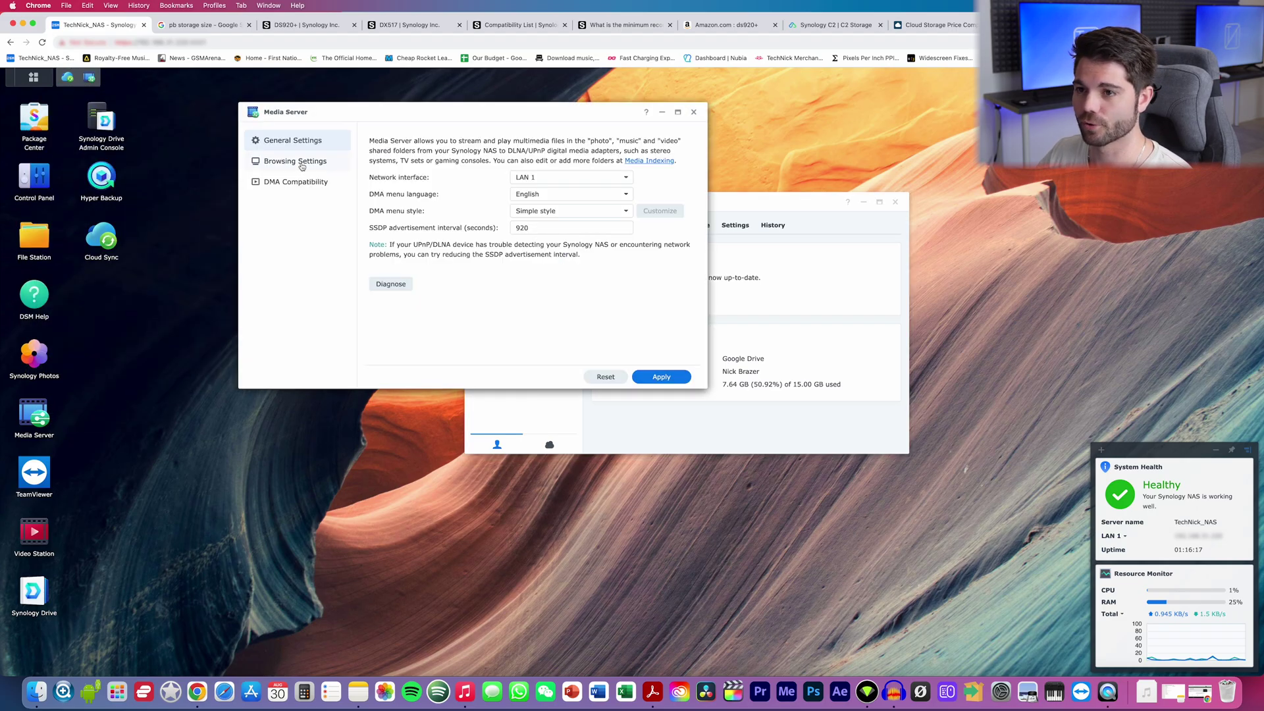
pyautogui.click(302, 163)
pyautogui.click(304, 181)
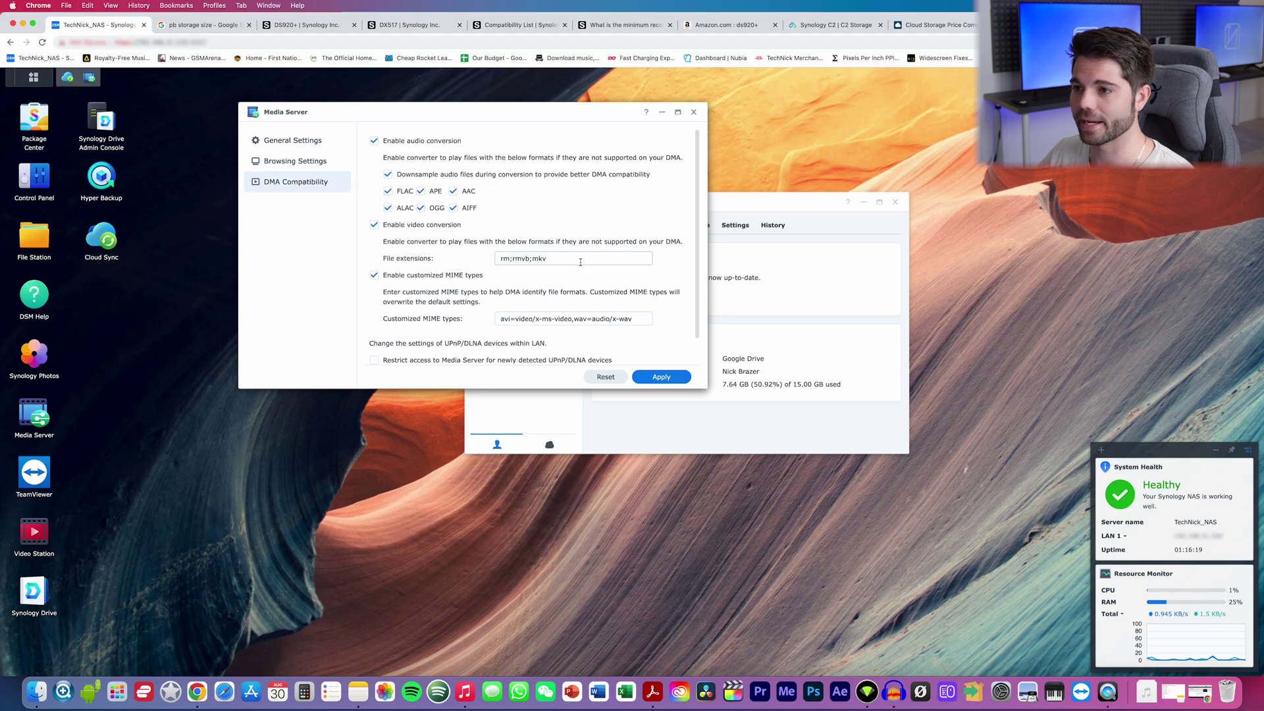
pyautogui.scroll(-2, 579, 259)
pyautogui.scroll(2, 622, 199)
pyautogui.click(693, 113)
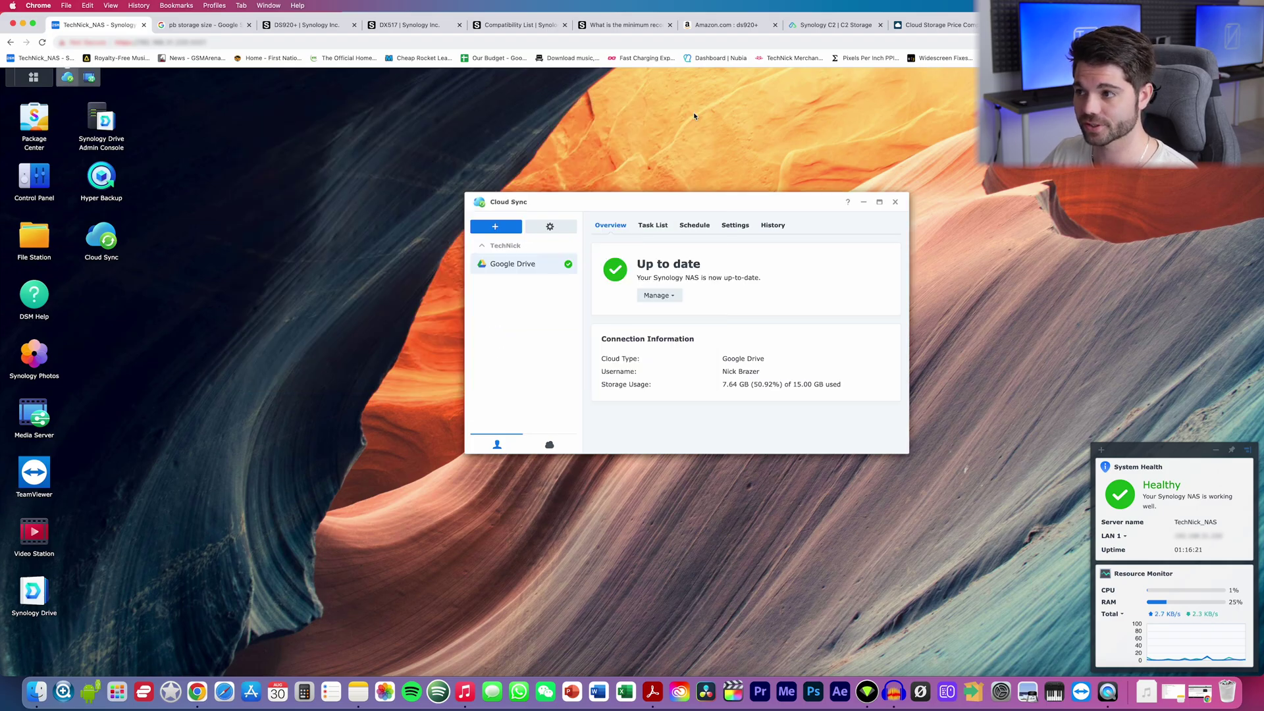
pyautogui.click(40, 244)
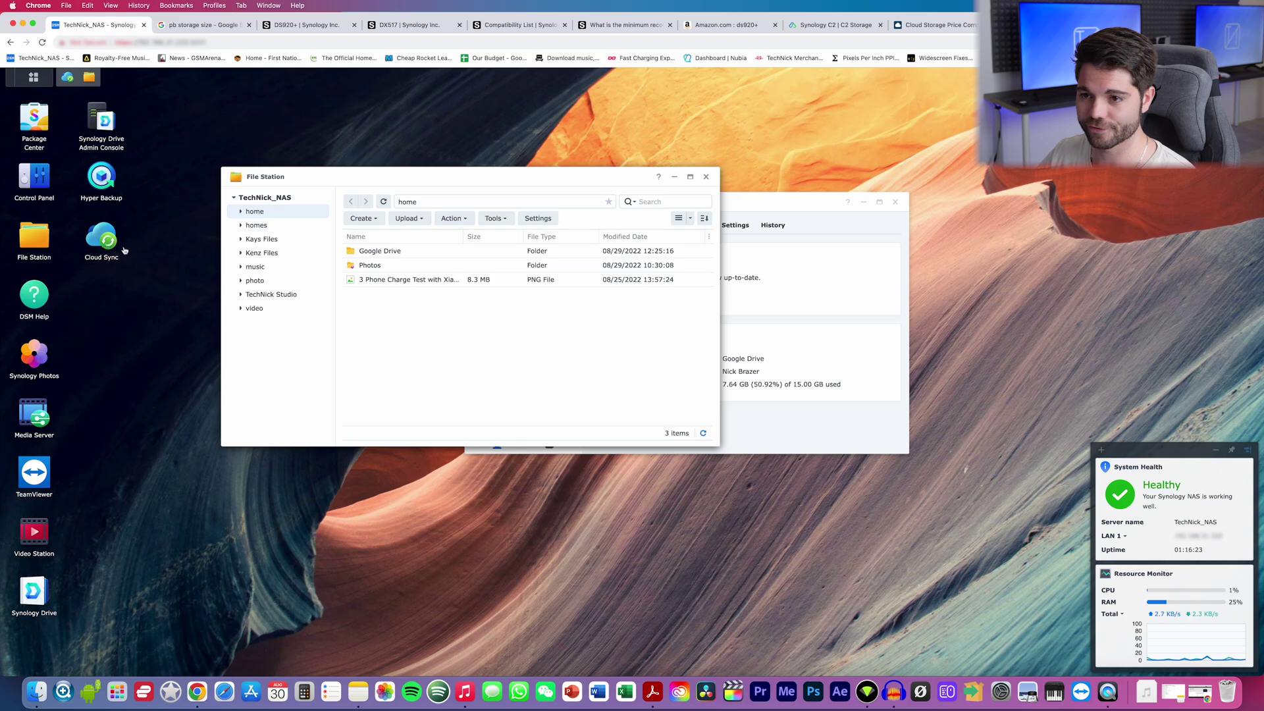
# Browse the video, photo and music shares, then open video › TechNick Videos to list its 3.8 GB MP4.
pyautogui.click(255, 309)
pyautogui.click(255, 282)
pyautogui.click(257, 267)
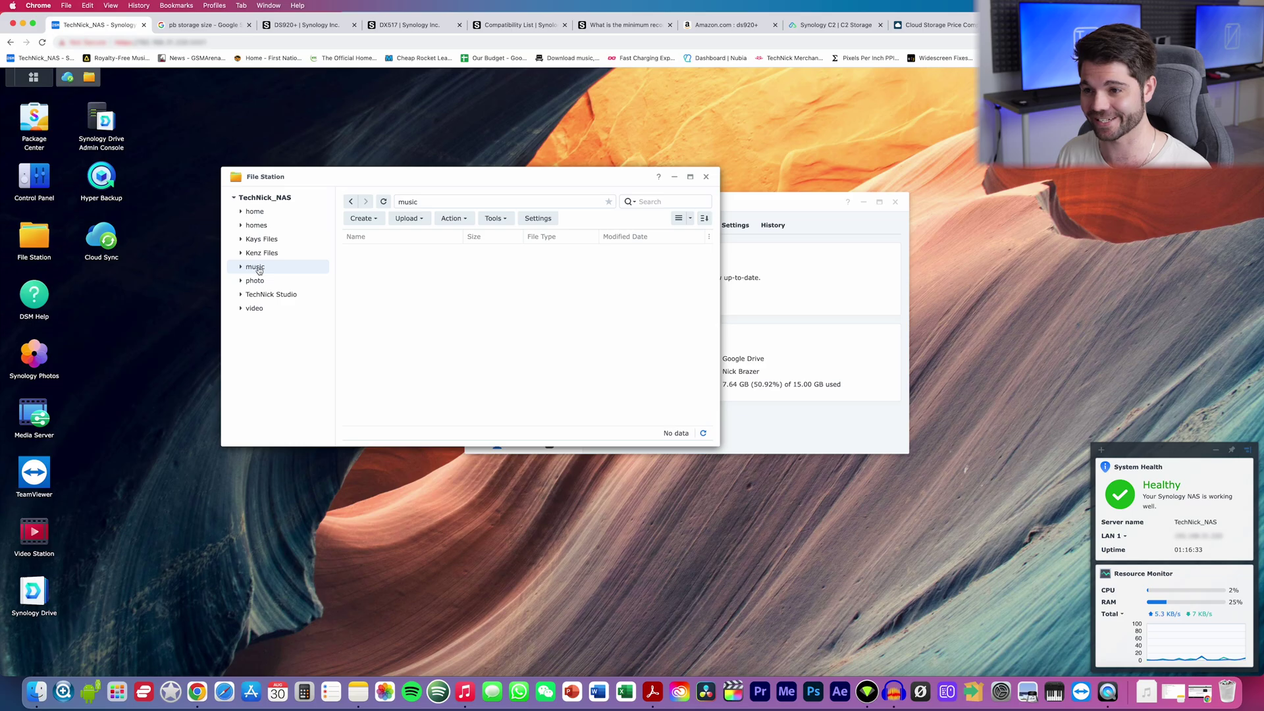
pyautogui.click(256, 306)
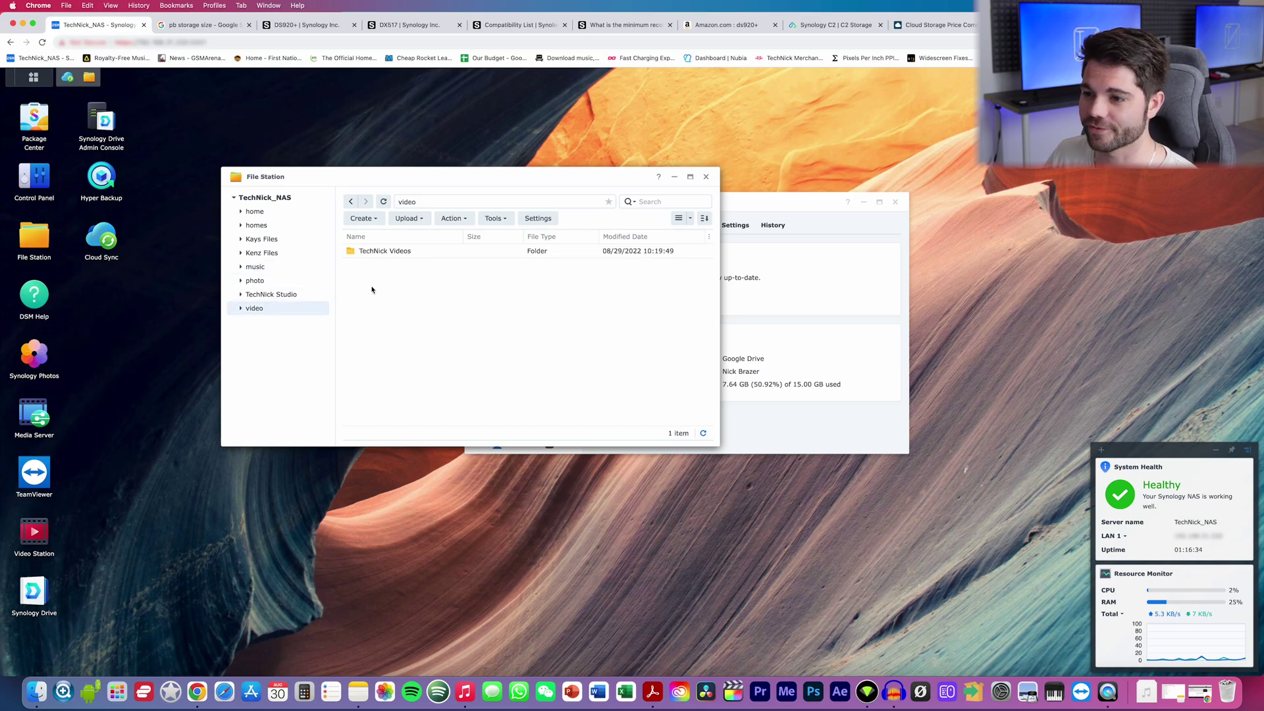
pyautogui.doubleClick(423, 254)
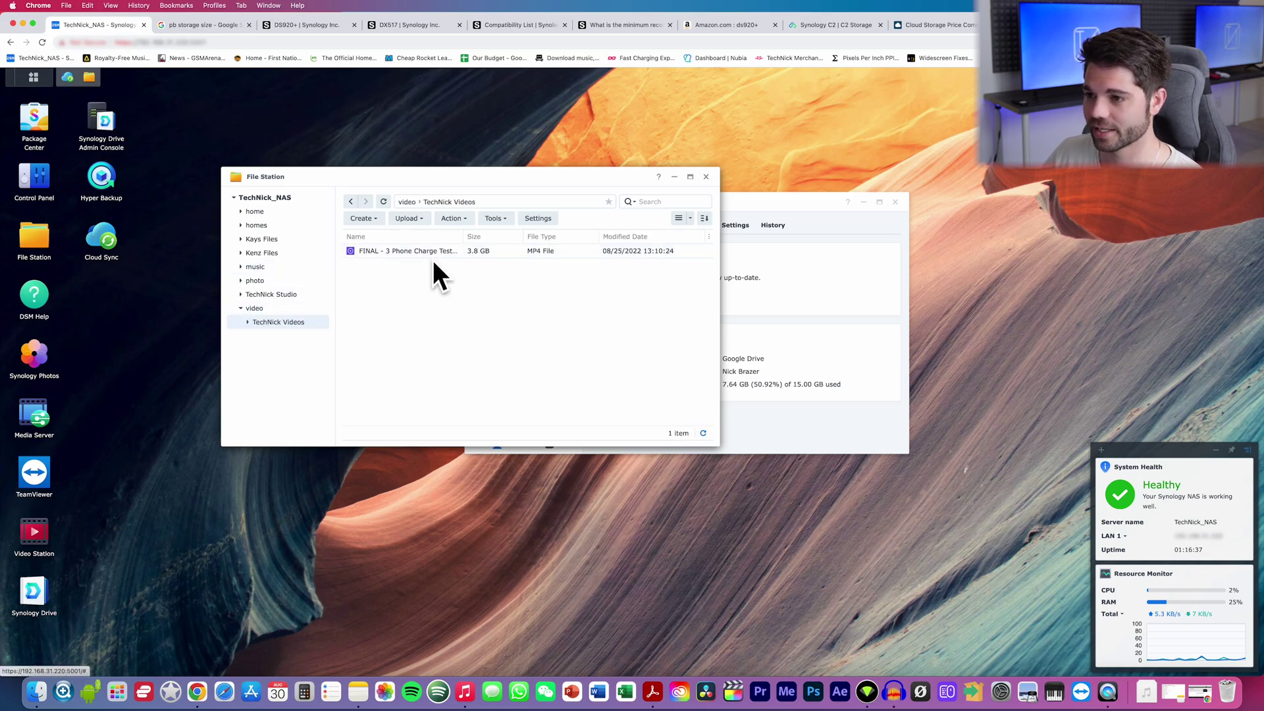